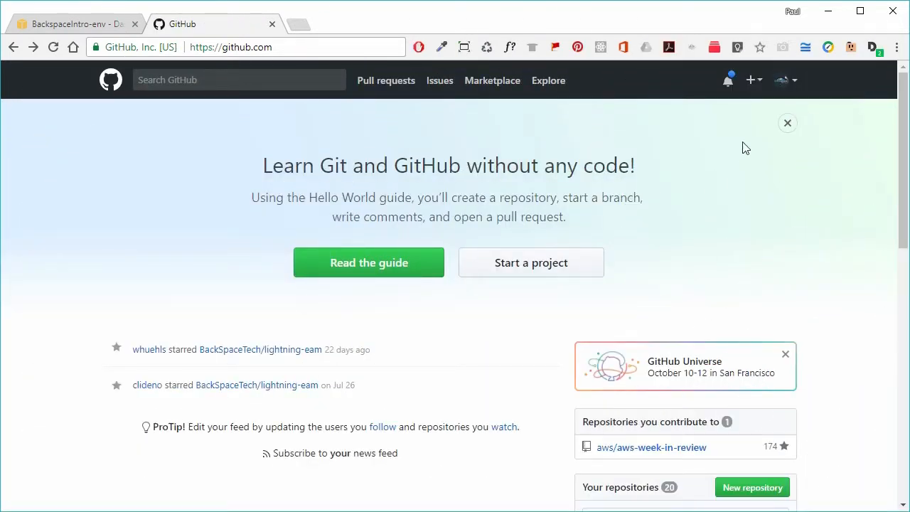
# - Start a new GitHub repository and name it aws-nodejs-sample
pyautogui.click(758, 83)
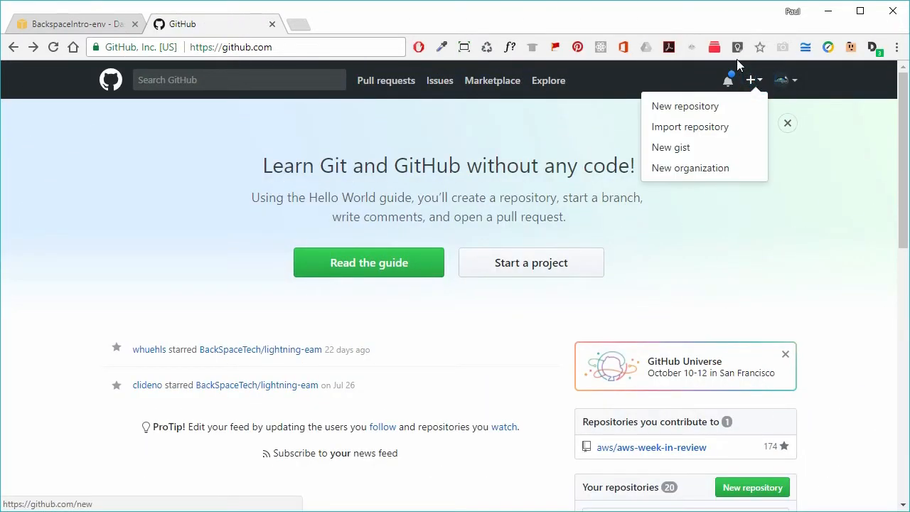
pyautogui.click(732, 112)
pyautogui.click(419, 237)
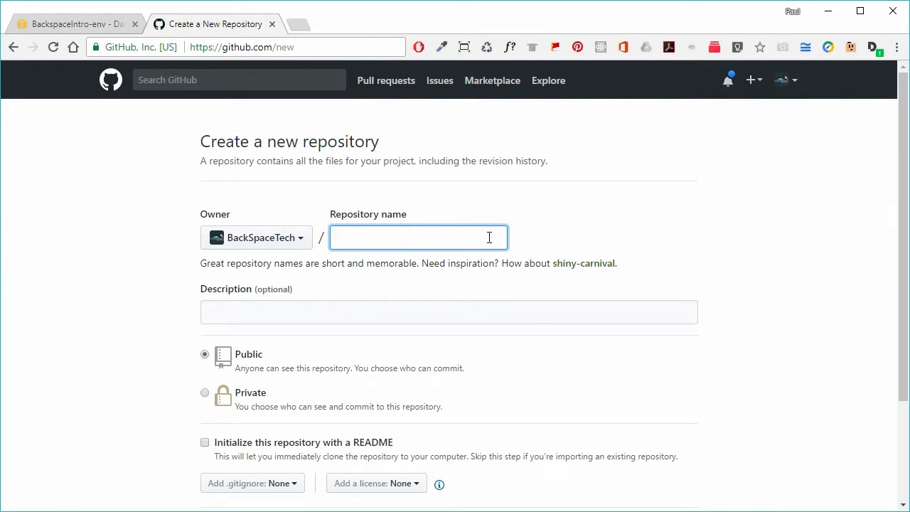
pyautogui.write('aws')
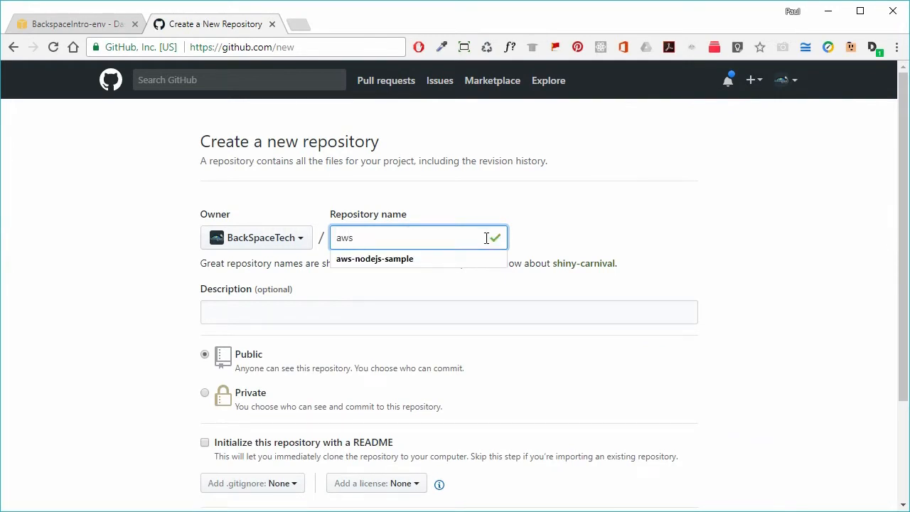
pyautogui.click(442, 262)
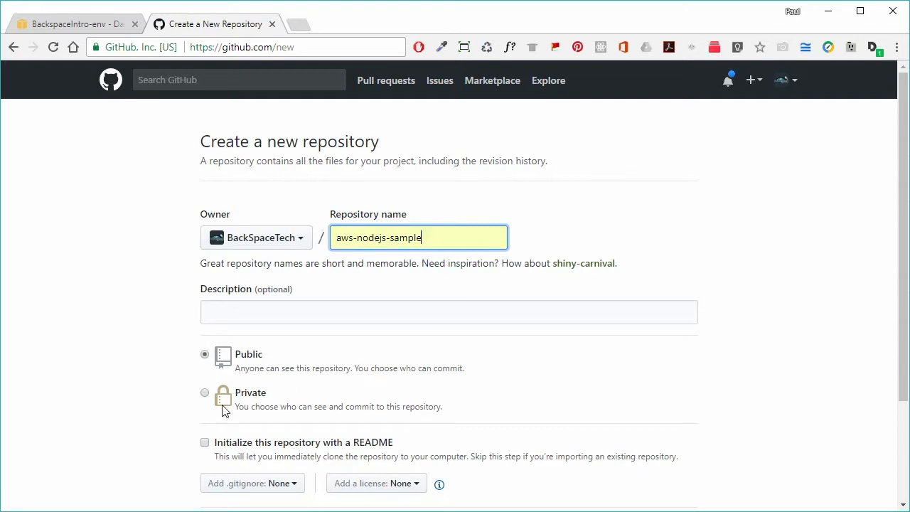
# - Make the repository private, initialize it with a README, and create it
pyautogui.click(205, 393)
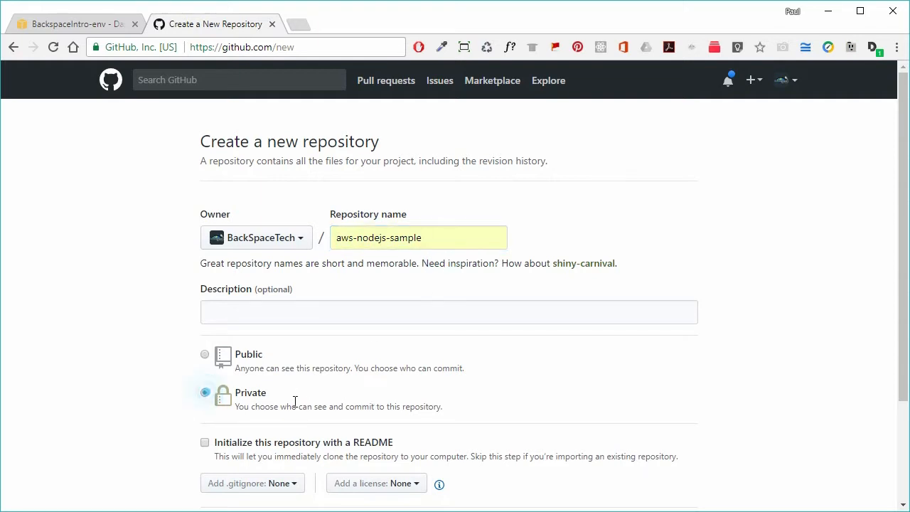
pyautogui.click(204, 443)
pyautogui.scroll(-3, 665, 436)
pyautogui.click(251, 402)
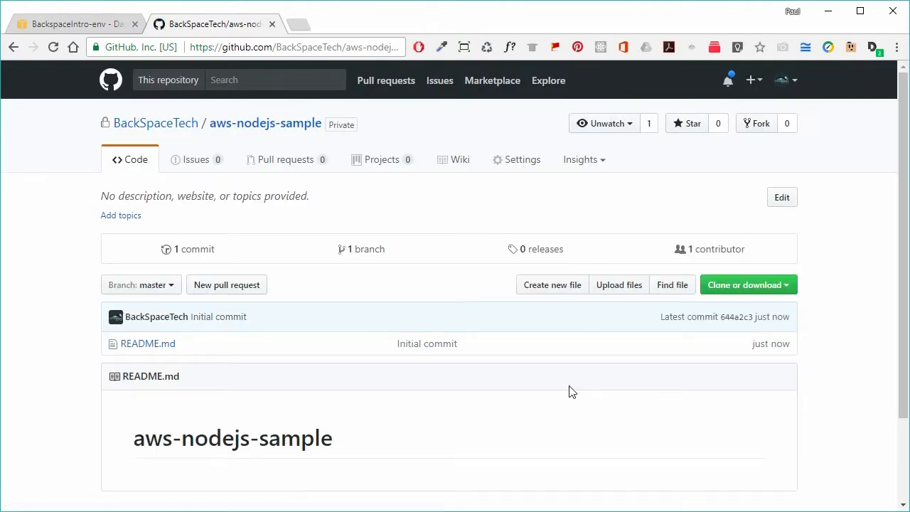
pyautogui.scroll(-3, 590, 398)
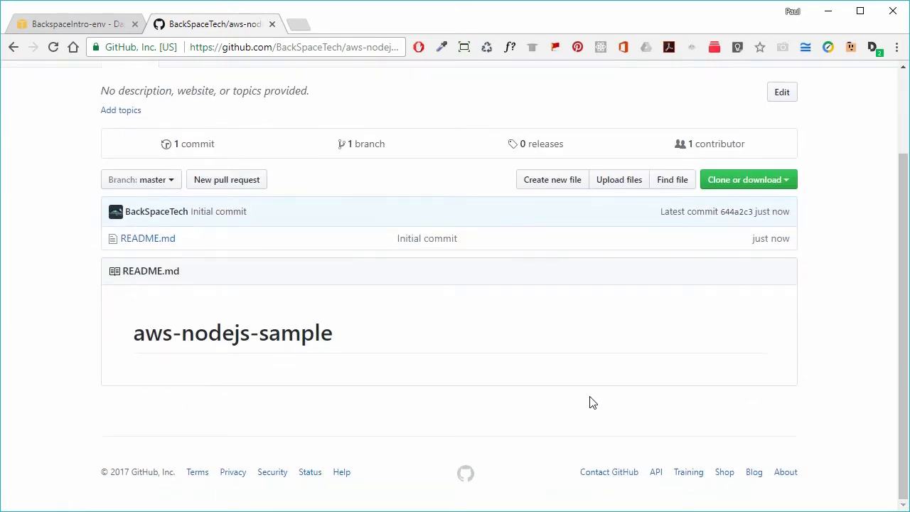
pyautogui.scroll(3, 590, 400)
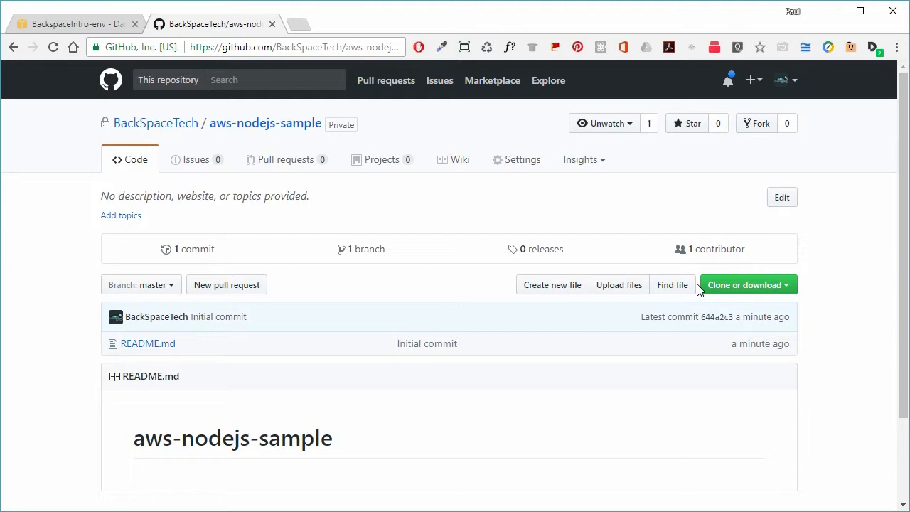
# - Switch to the AWS Elastic Beanstalk console and open the application versions of backspace-intro
pyautogui.click(86, 26)
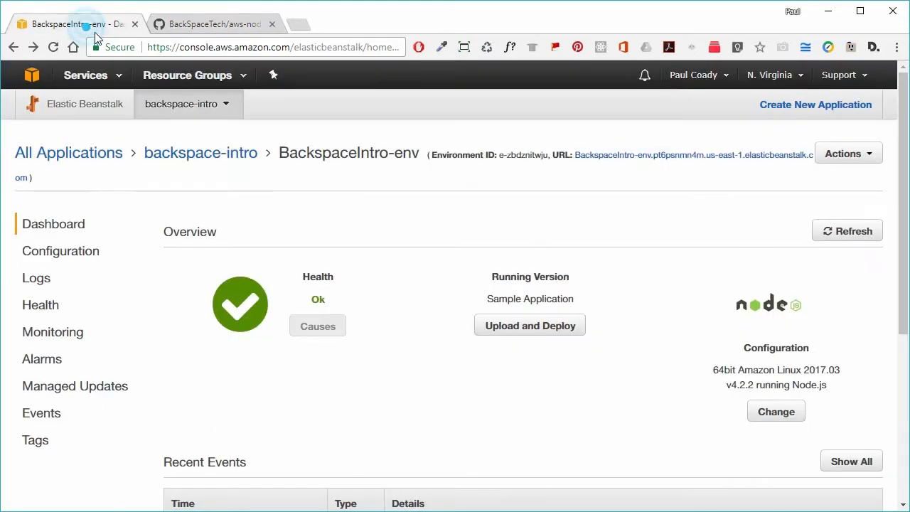
pyautogui.click(201, 158)
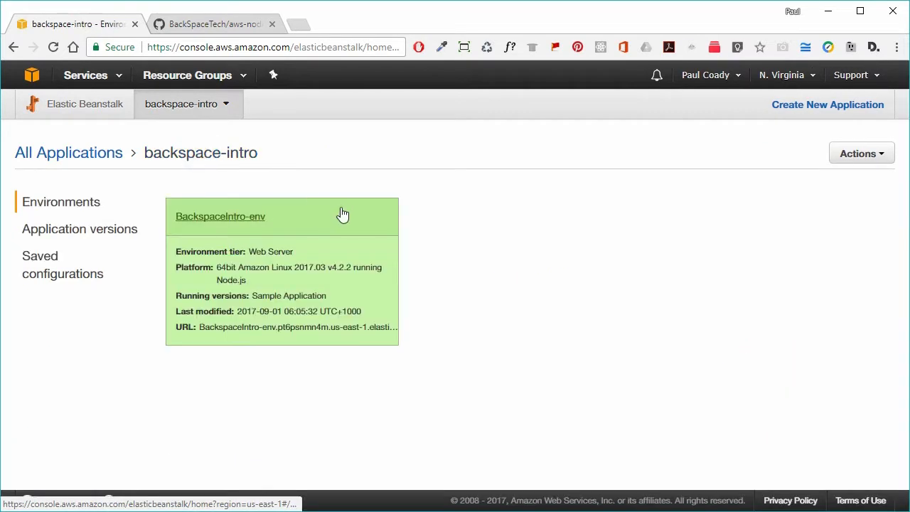
pyautogui.click(71, 229)
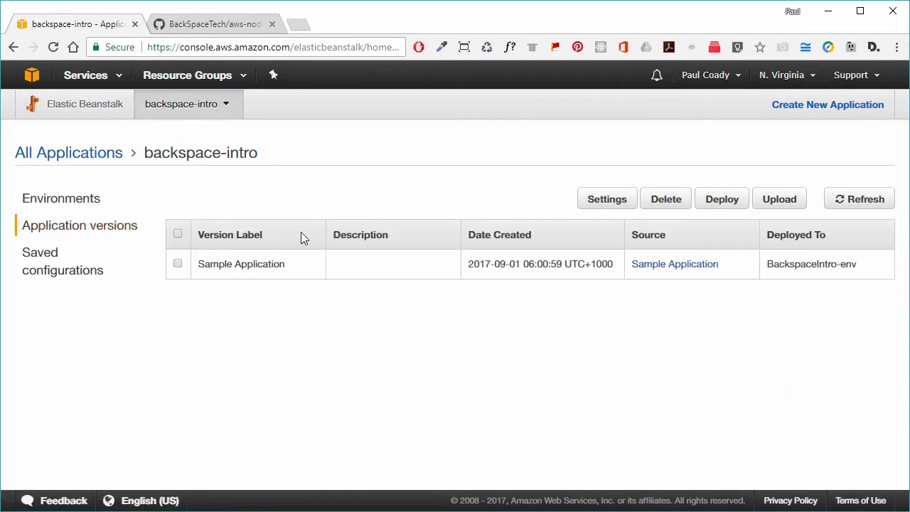
# - Open the Sample Application source documentation and download the Node.js sample nodejs-v1.zip
pyautogui.click(683, 266)
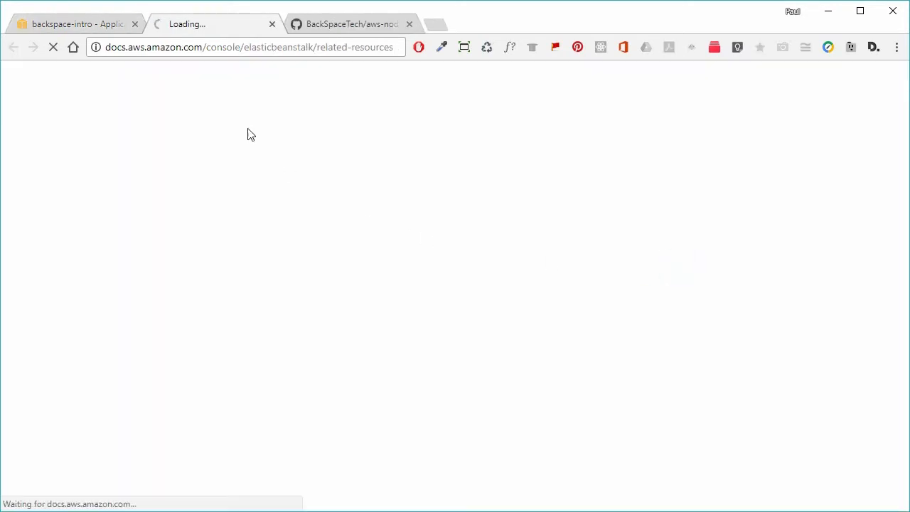
pyautogui.moveTo(205, 29); pyautogui.dragTo(377, 18)
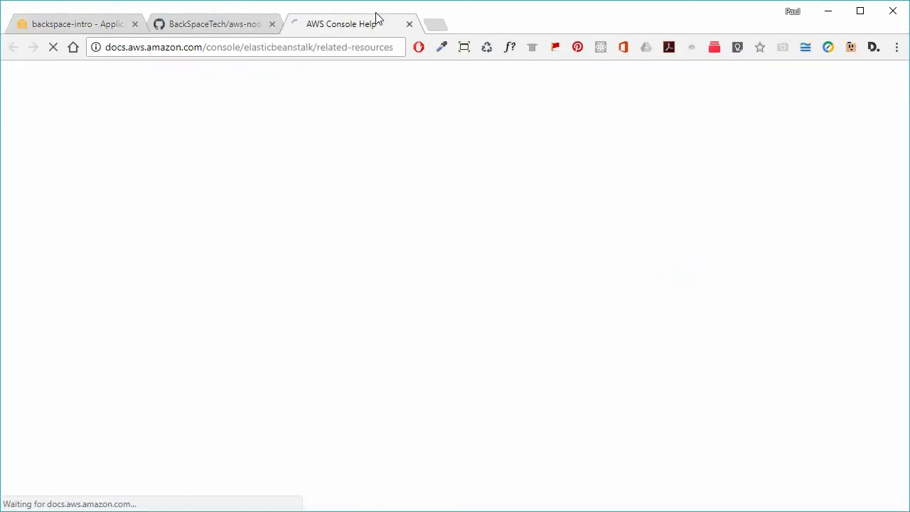
pyautogui.scroll(-5, 593, 234)
pyautogui.scroll(-3, 596, 234)
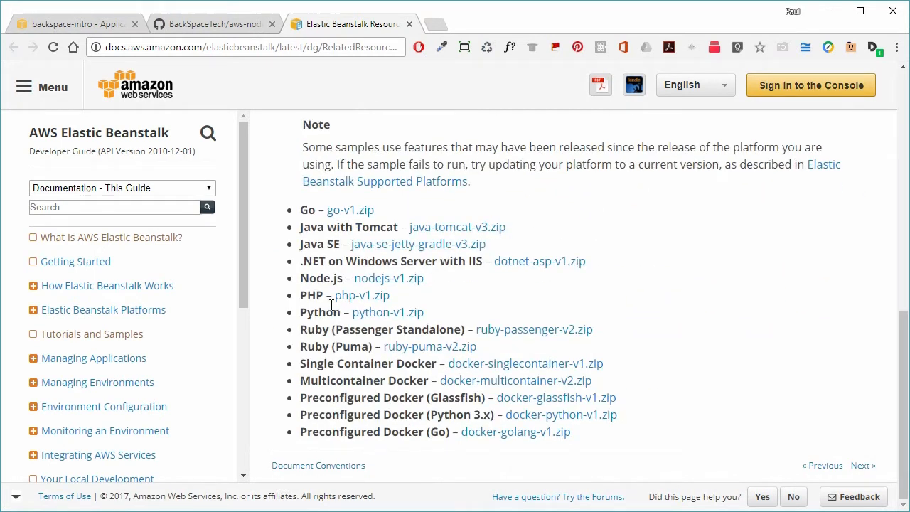
pyautogui.click(396, 283)
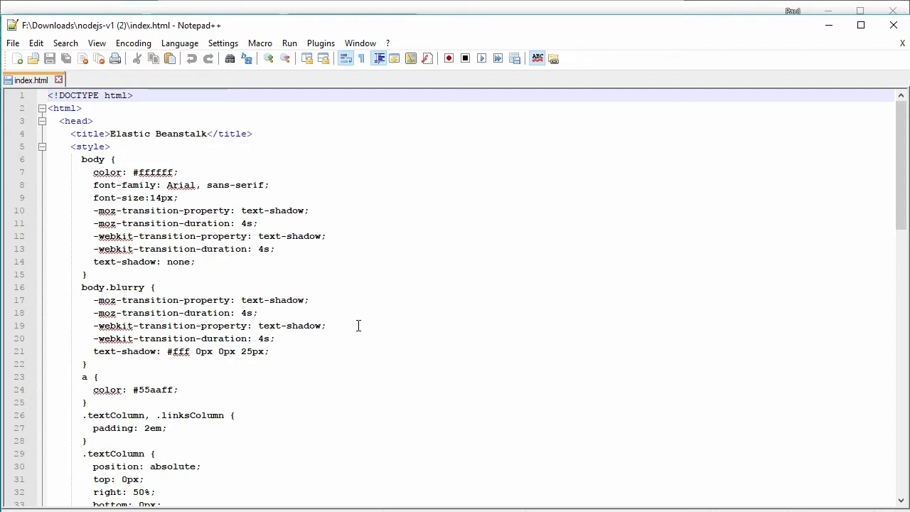
# - In index.html, set the .textColumn background-color to Magenta and save the file
pyautogui.scroll(-3, 371, 326)
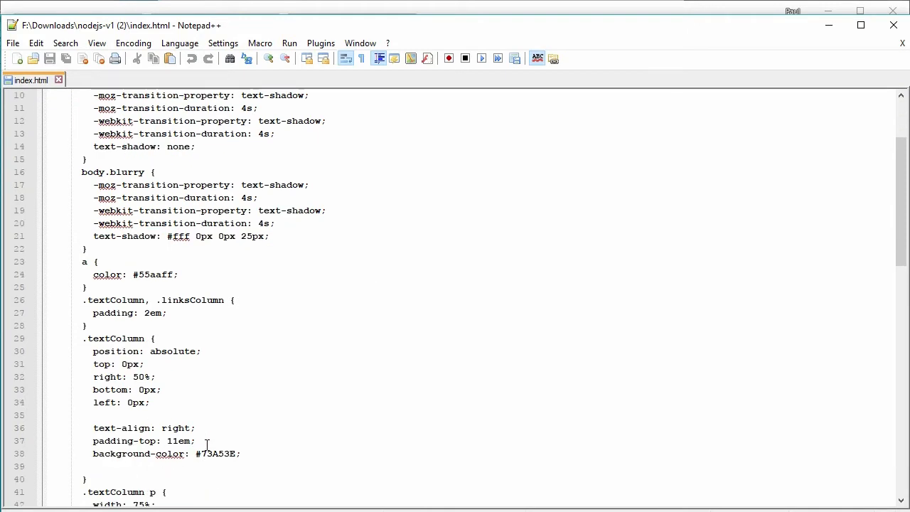
pyautogui.moveTo(146, 340); pyautogui.dragTo(84, 343)
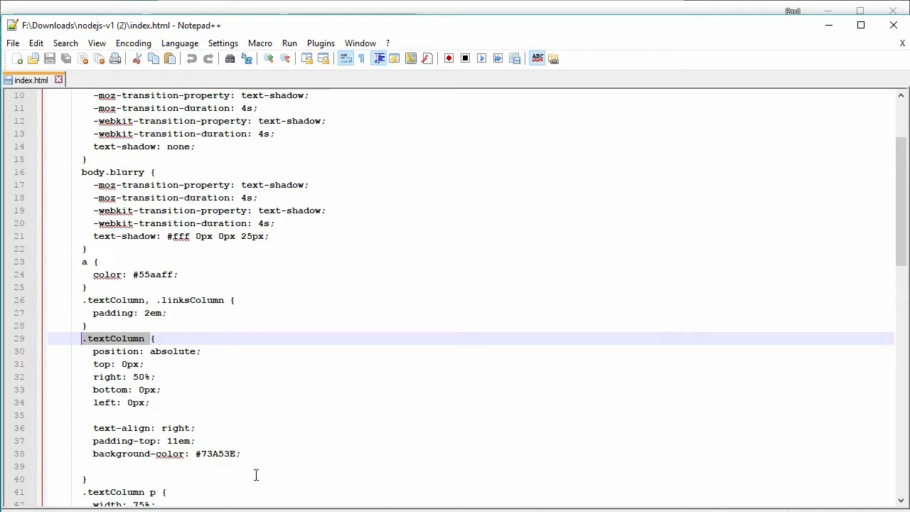
pyautogui.moveTo(236, 454); pyautogui.dragTo(196, 456)
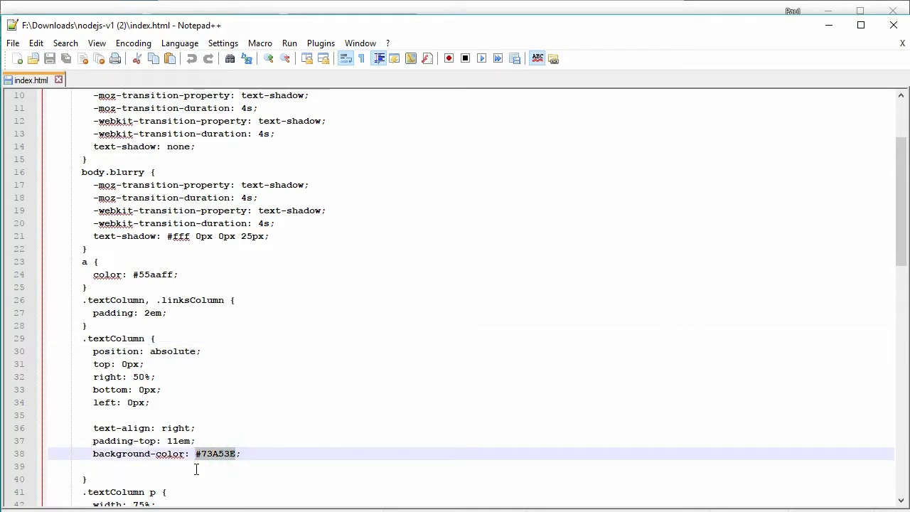
pyautogui.write('Magenta')
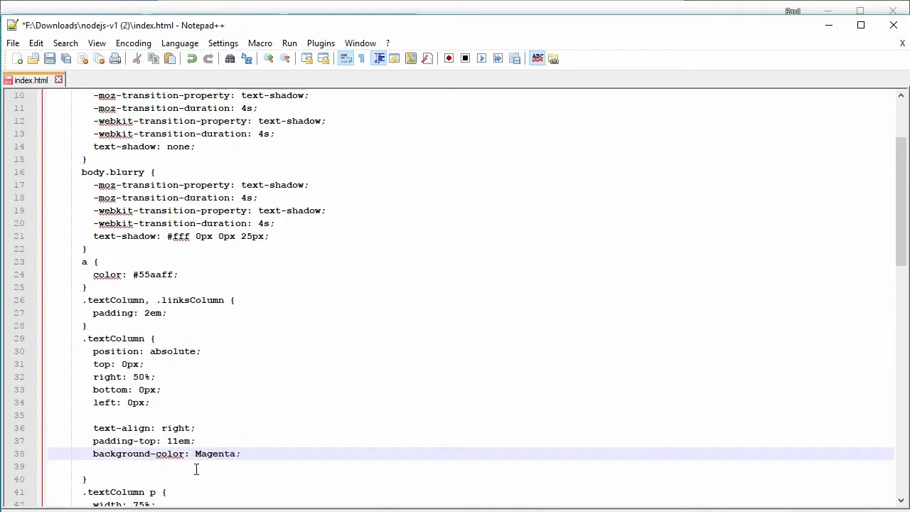
pyautogui.hotkey('ctrl', 's')
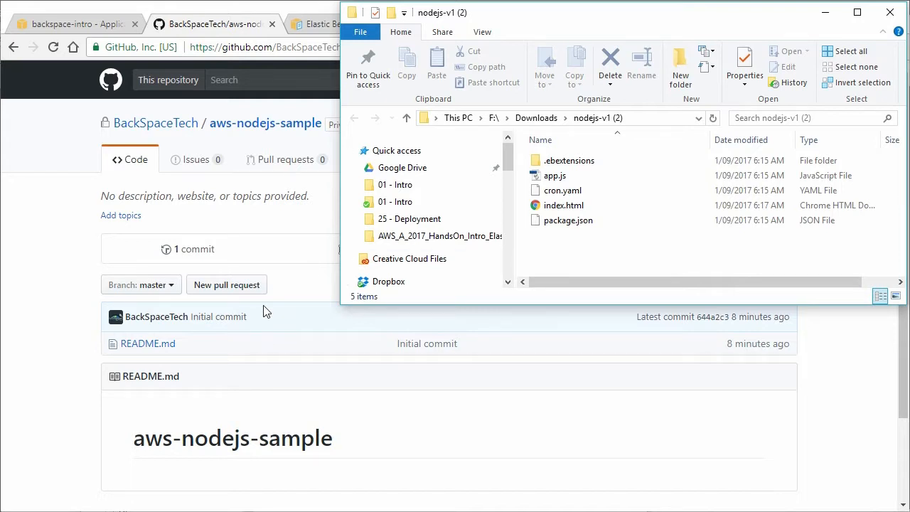
# - Upload app.js, cron.yaml, index.html and package.json to aws-nodejs-sample and commit them to master with the message "Added magento background application"
pyautogui.moveTo(605, 241); pyautogui.dragTo(377, 448)
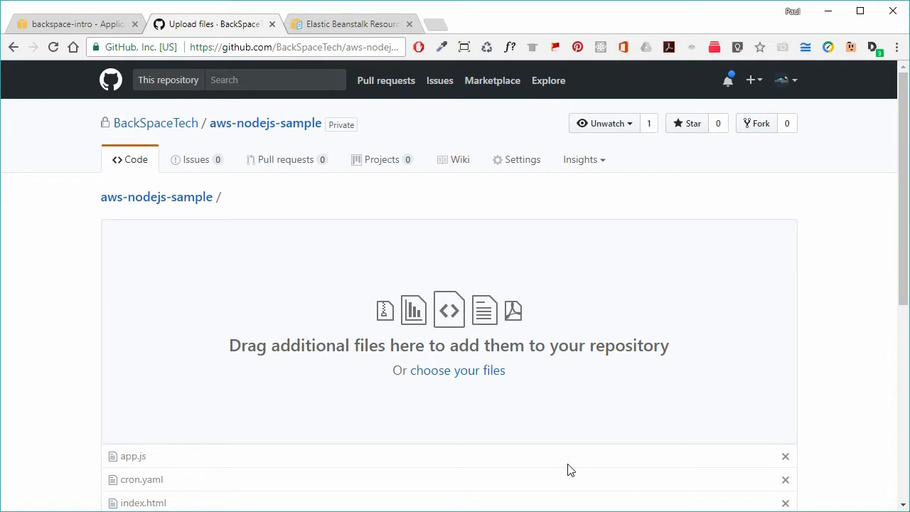
pyautogui.scroll(-4, 566, 465)
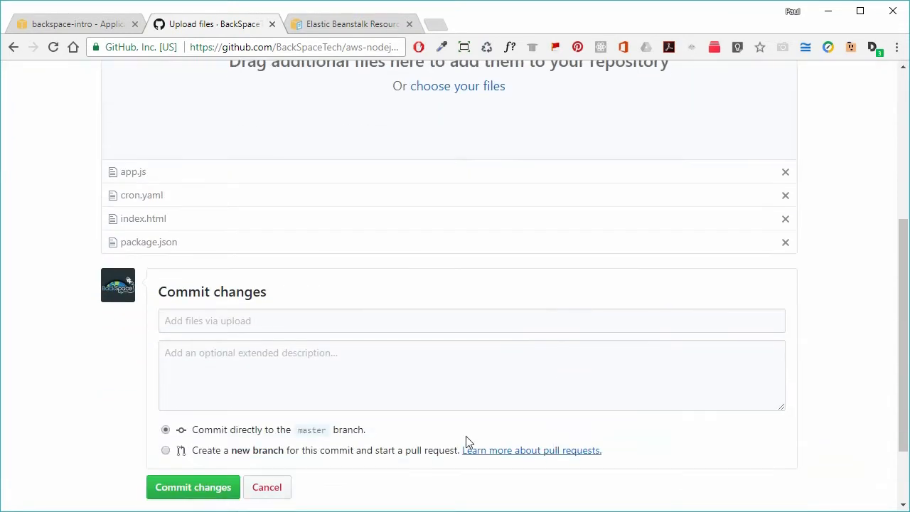
pyautogui.click(252, 320)
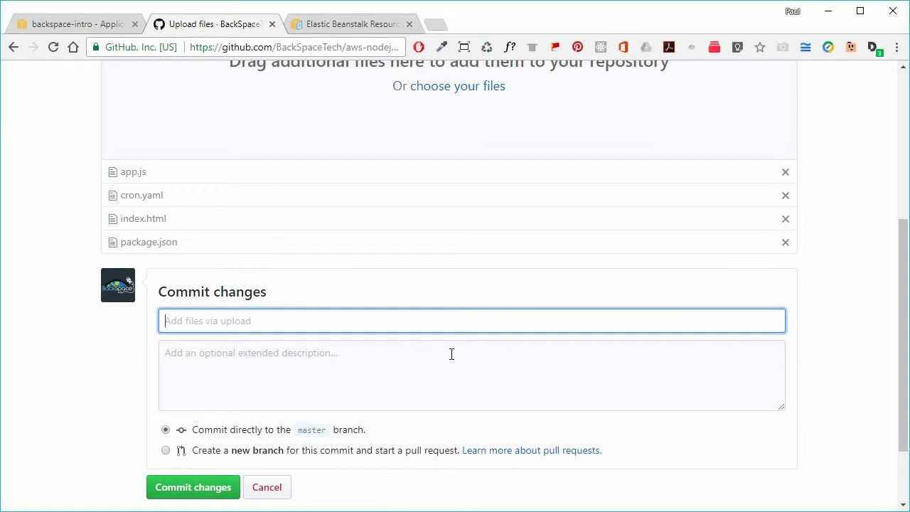
pyautogui.write('Added magento background application')
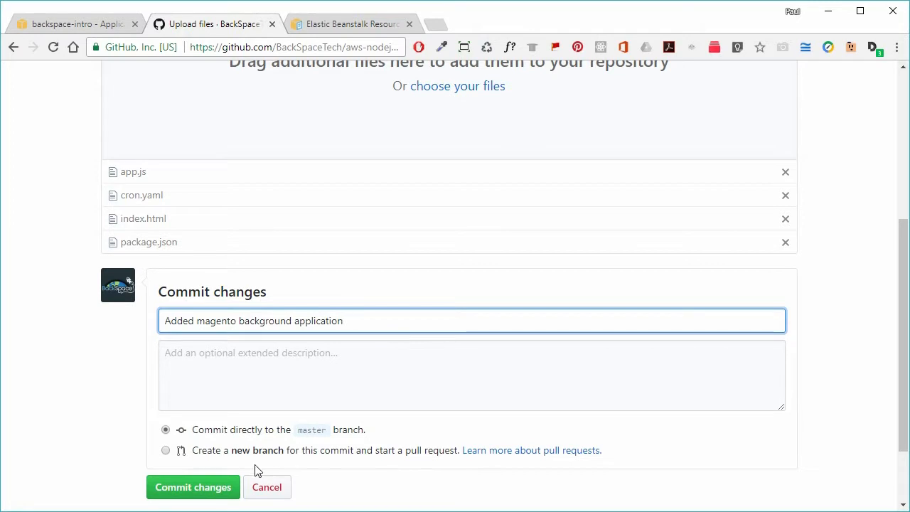
pyautogui.click(215, 494)
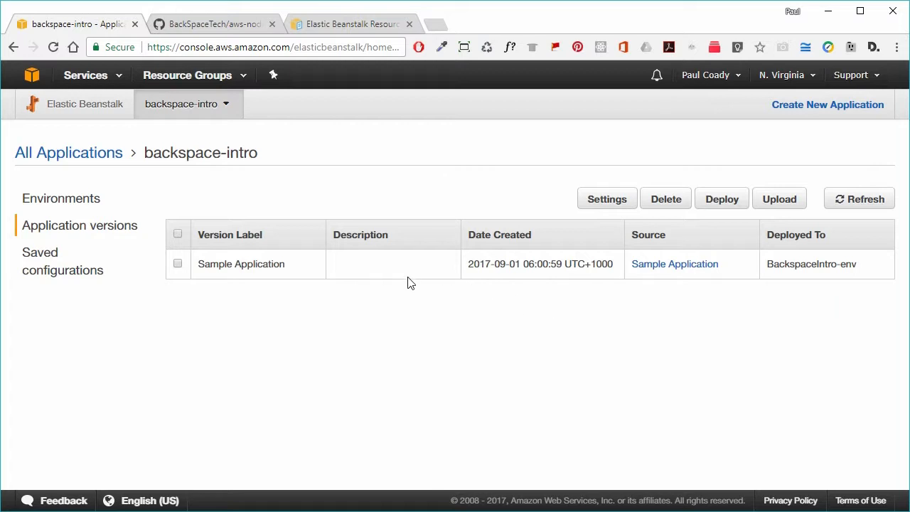
# - From the AWS console, open CodePipeline in a new browser tab and start creating a pipeline
pyautogui.click(118, 80)
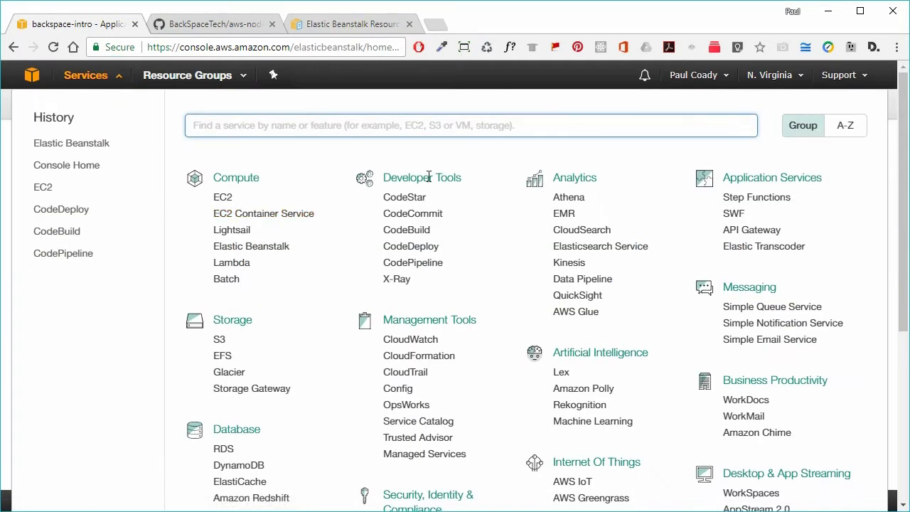
pyautogui.rightClick(419, 263)
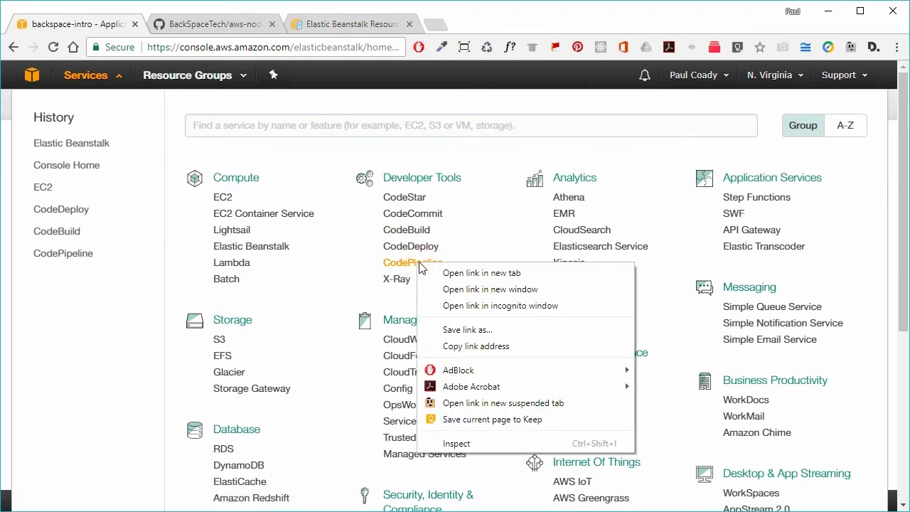
pyautogui.click(463, 273)
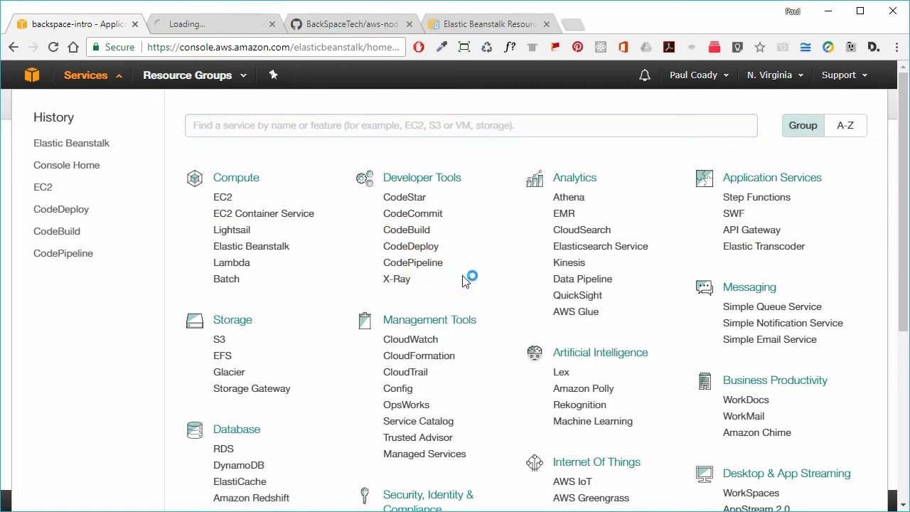
pyautogui.click(7, 231)
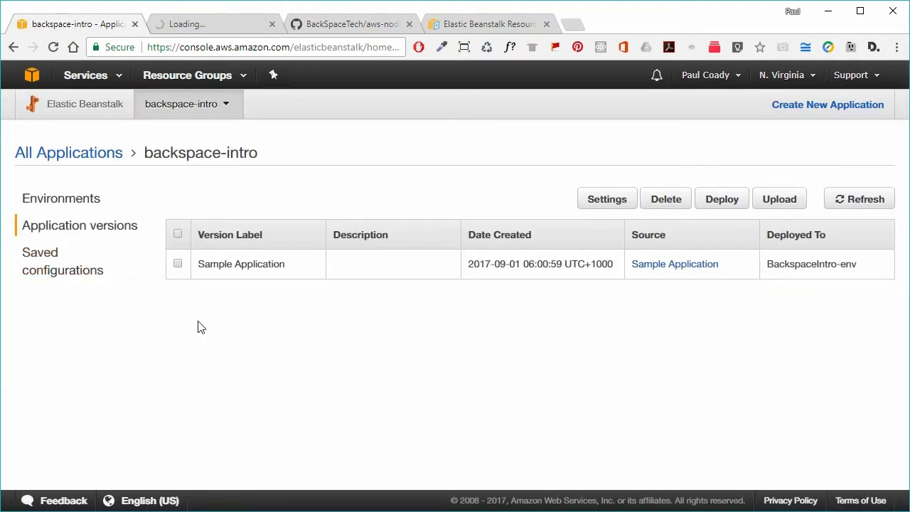
pyautogui.click(183, 23)
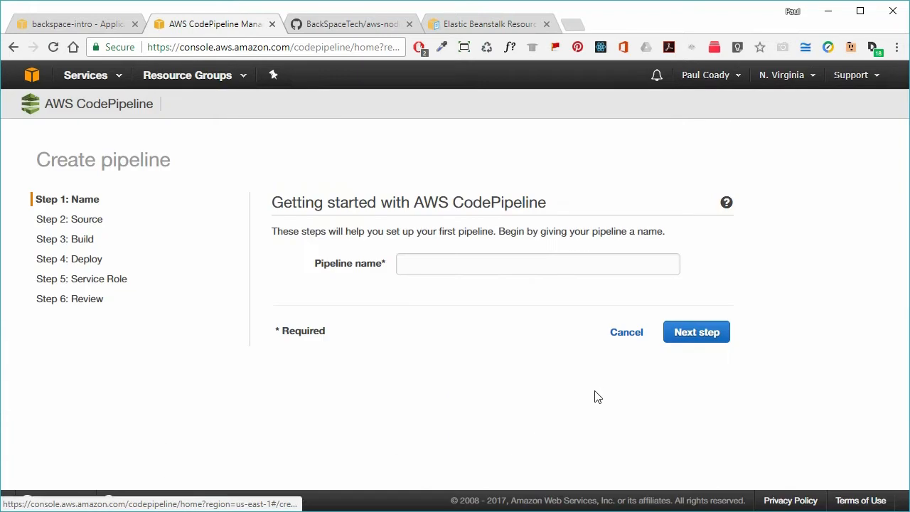
pyautogui.click(465, 416)
# - Name the pipeline backspace-ci-cd and continue to the source settings
pyautogui.click(443, 265)
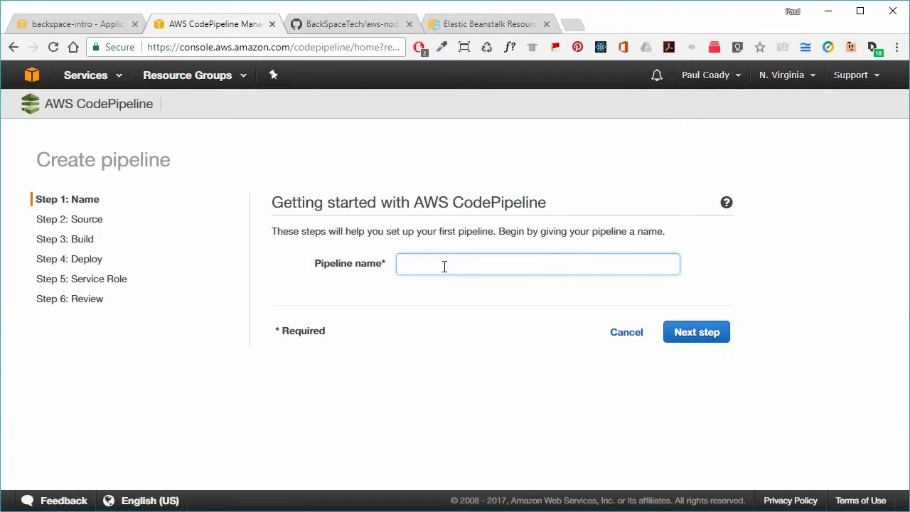
pyautogui.write('backspace-ci-cd')
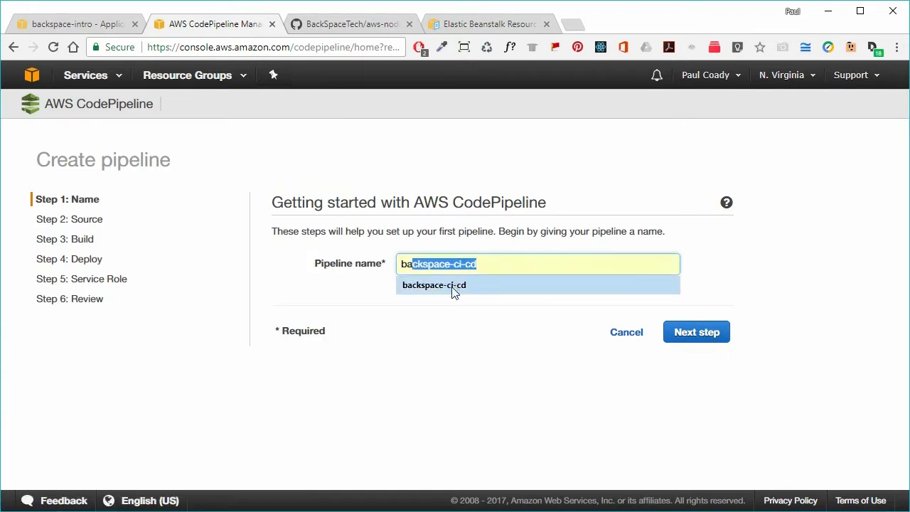
pyautogui.click(451, 286)
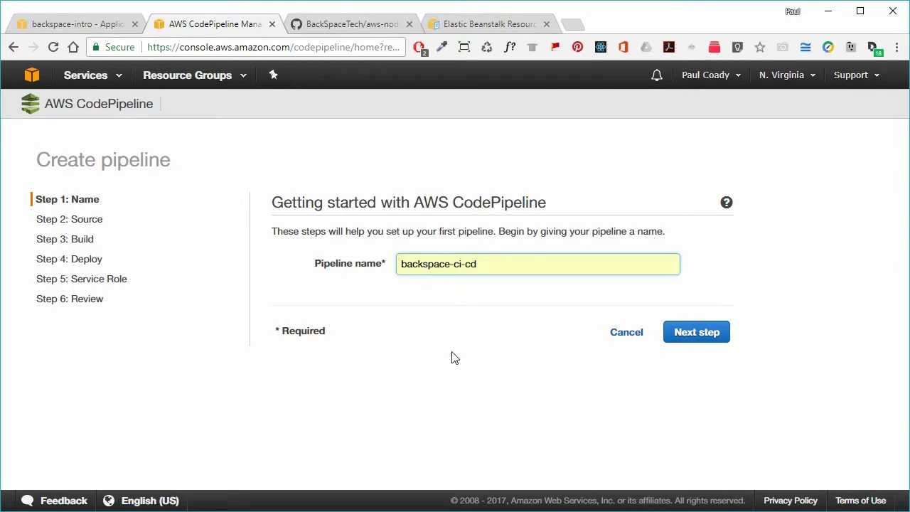
pyautogui.click(690, 341)
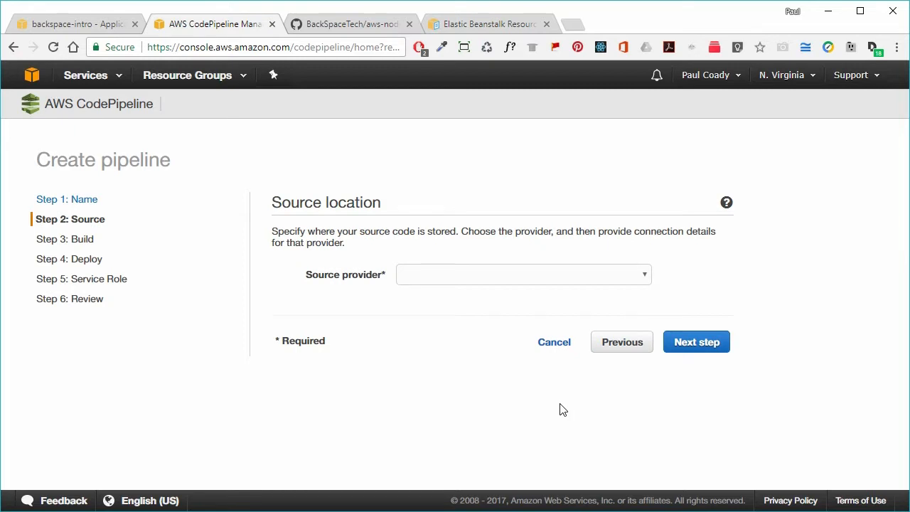
# - Choose GitHub as the source provider and connect CodePipeline to the GitHub account
pyautogui.click(642, 277)
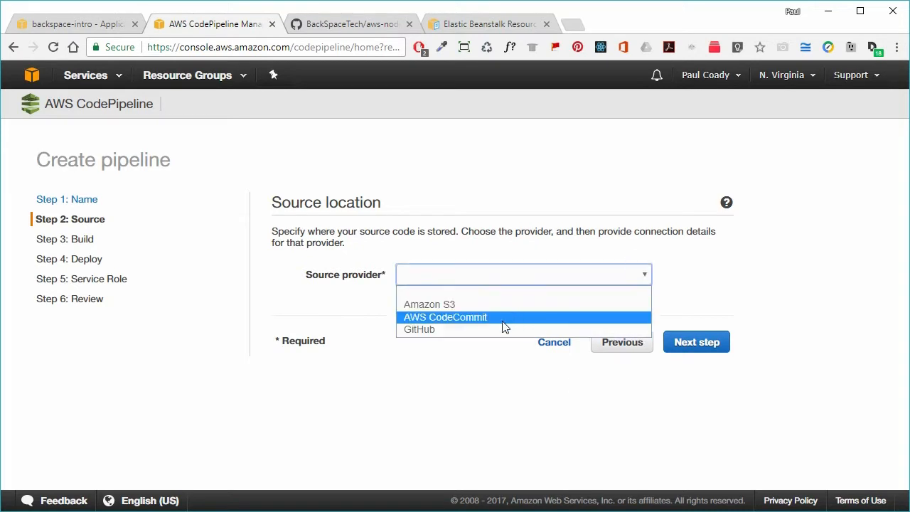
pyautogui.click(476, 329)
pyautogui.click(647, 275)
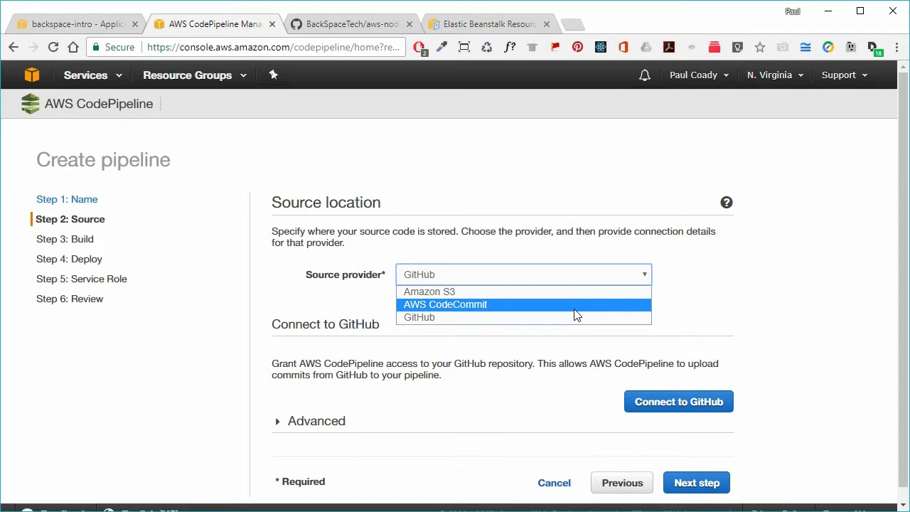
pyautogui.click(762, 297)
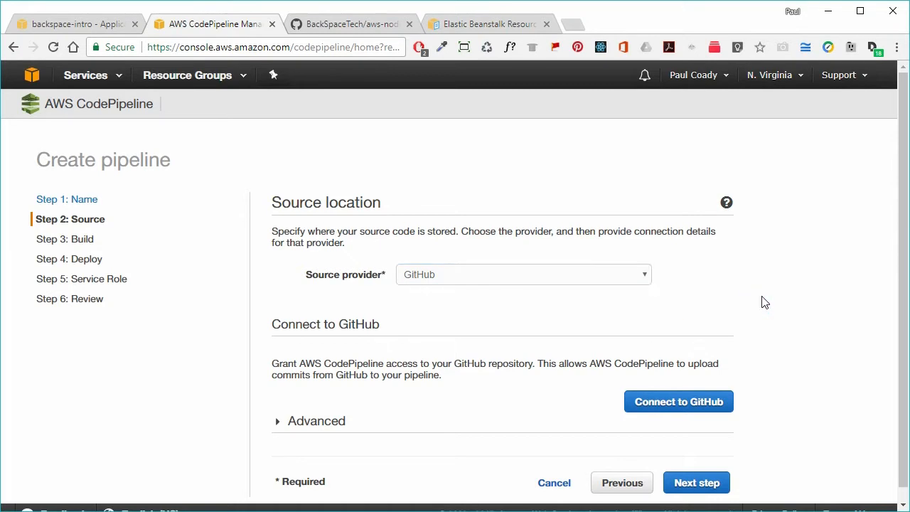
pyautogui.scroll(-1, 856, 385)
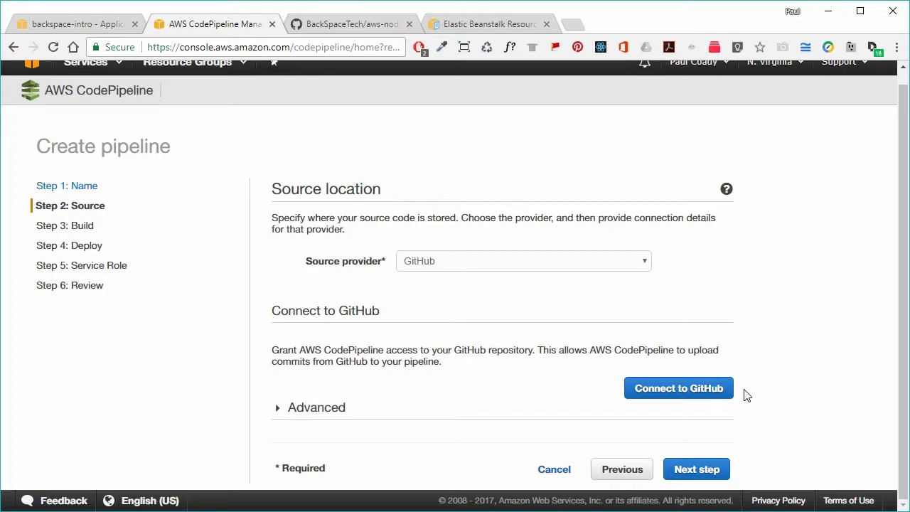
pyautogui.click(697, 389)
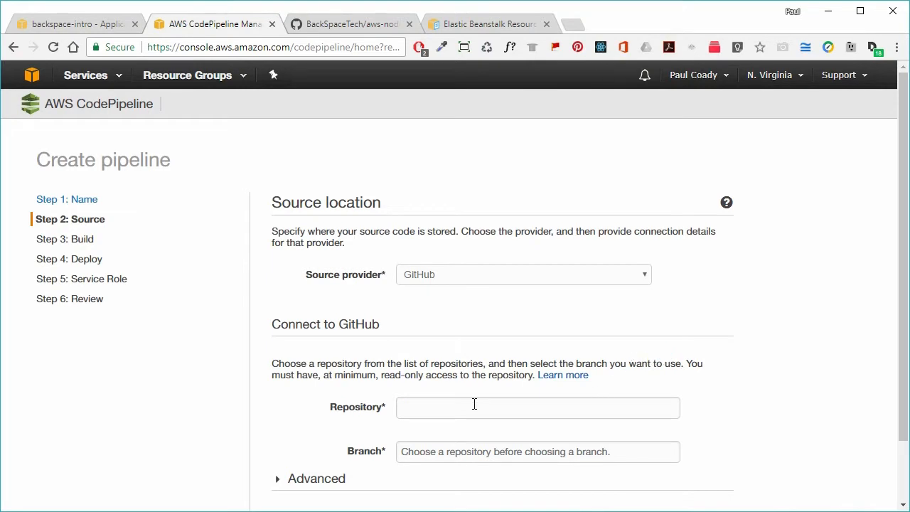
# - Select repository BackSpaceTech/aws-nodejs-sample with branch master, keeping pipeline runs on detected source changes, and continue to the build settings
pyautogui.click(443, 407)
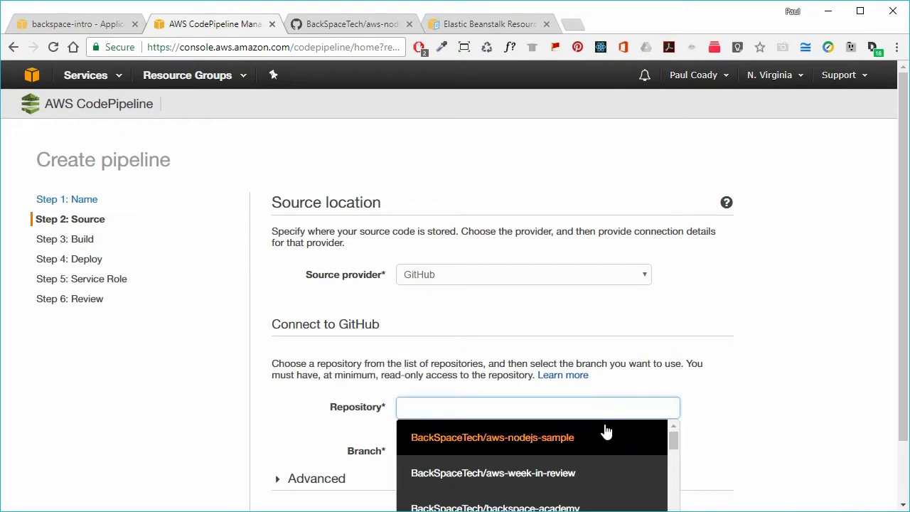
pyautogui.click(580, 439)
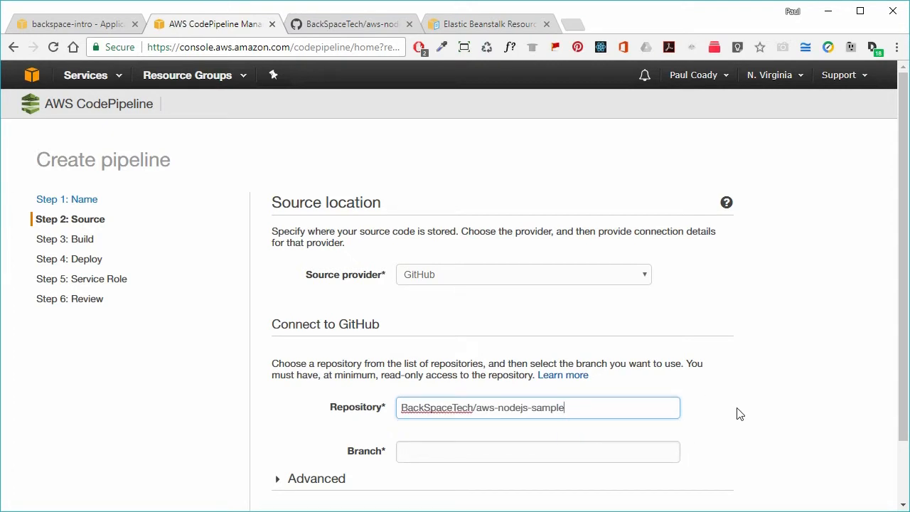
pyautogui.scroll(-1, 737, 414)
pyautogui.click(445, 378)
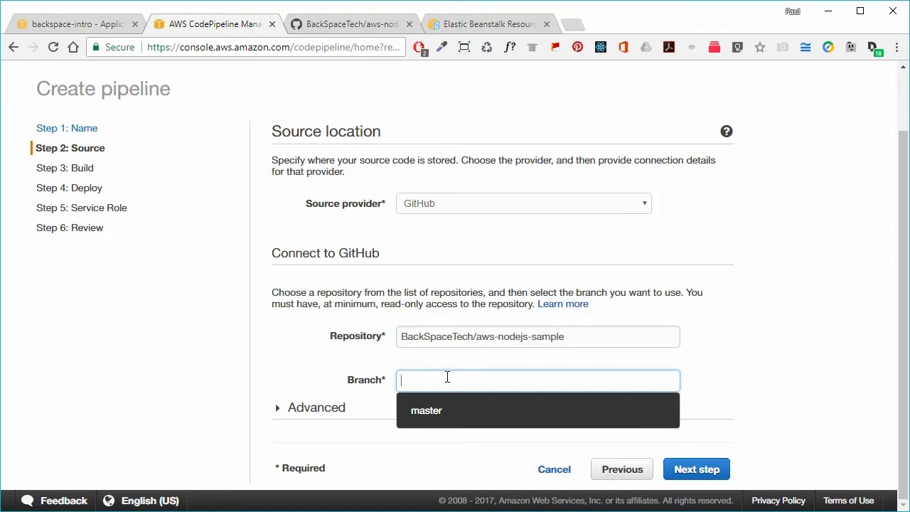
pyautogui.click(426, 410)
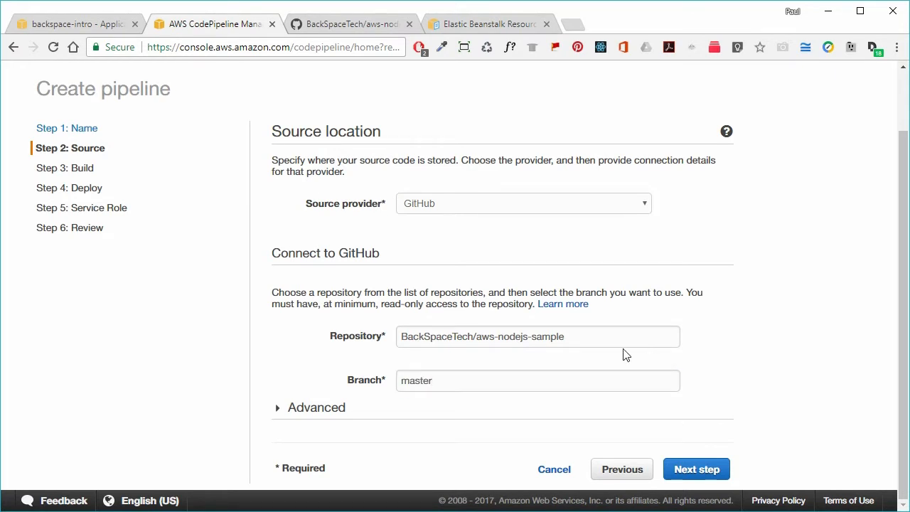
pyautogui.click(277, 407)
pyautogui.scroll(-3, 412, 408)
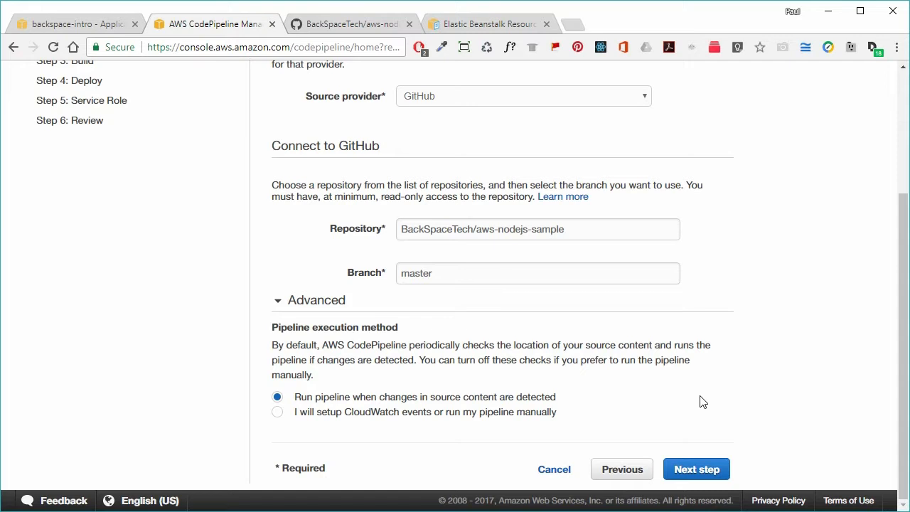
pyautogui.click(706, 469)
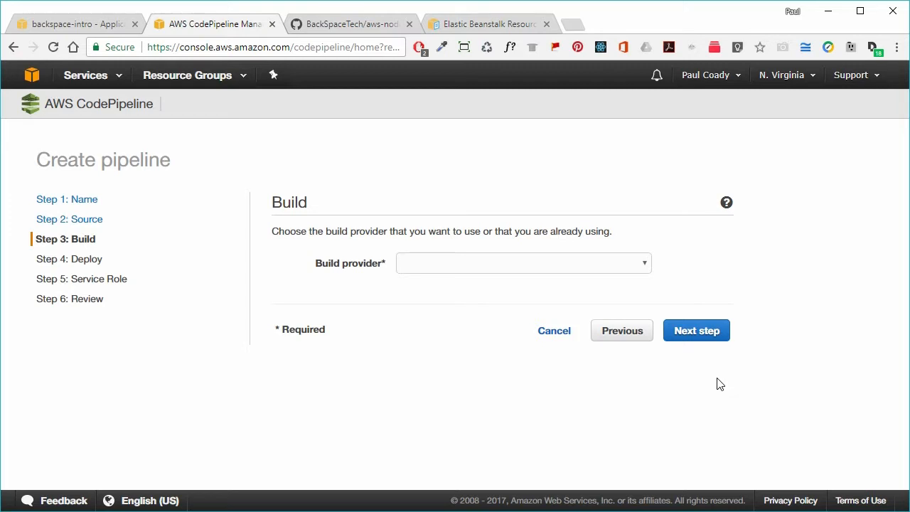
# - Set the build provider to No Build and continue to the deployment settings
pyautogui.click(505, 264)
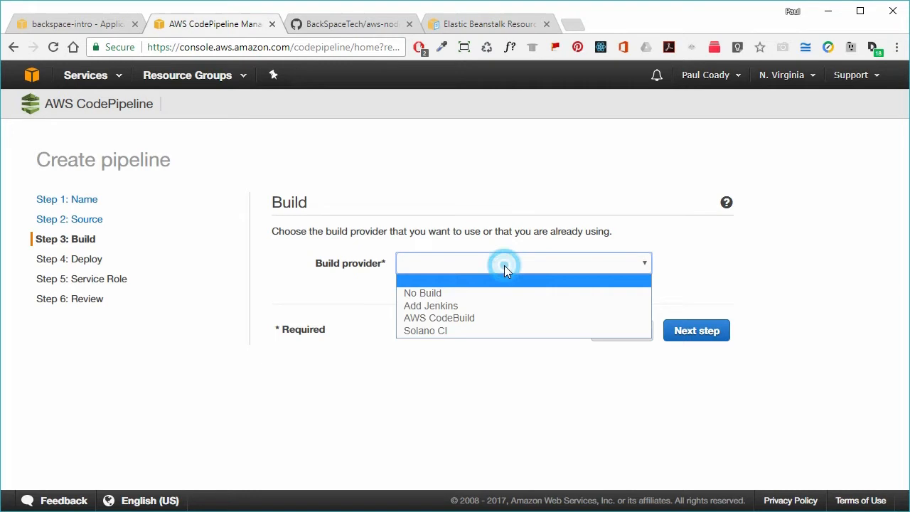
pyautogui.click(451, 292)
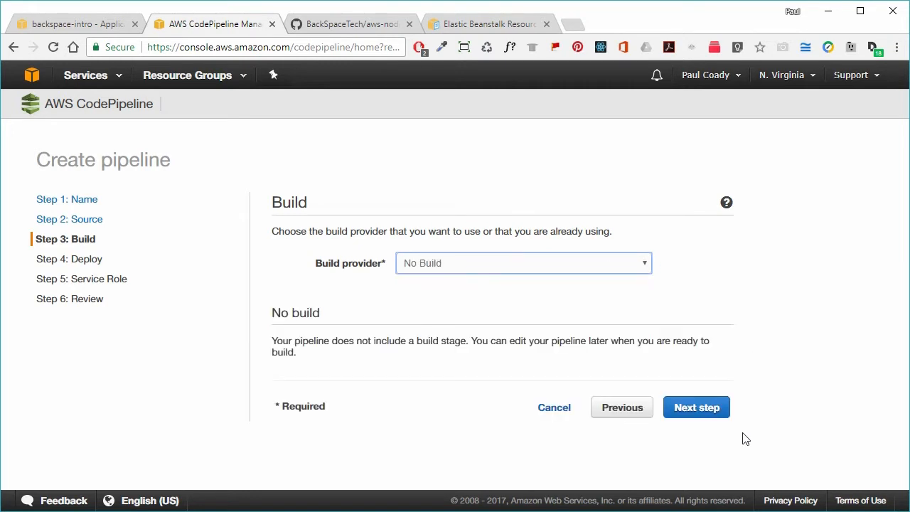
pyautogui.click(693, 420)
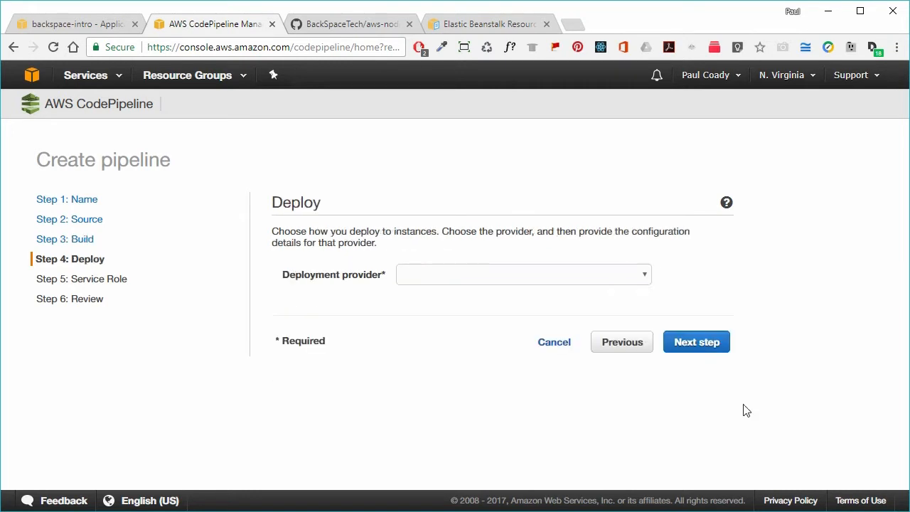
# - Set deployment to AWS Elastic Beanstalk with application backspace-intro and environment BackspaceIntro-env, and continue to the service role
pyautogui.click(646, 275)
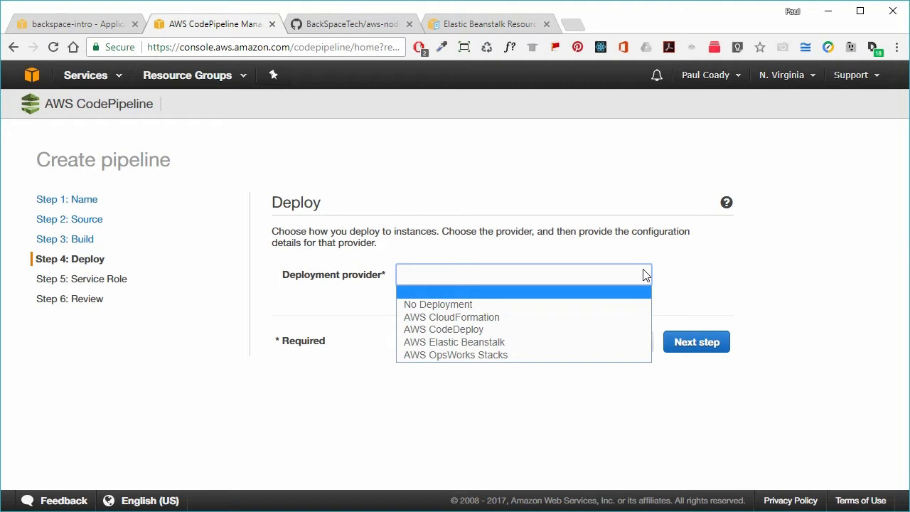
pyautogui.click(538, 343)
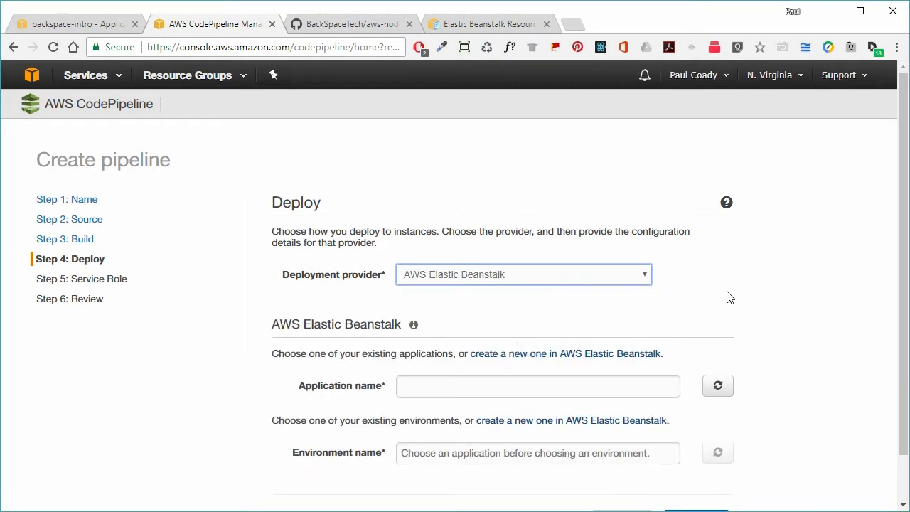
pyautogui.click(477, 389)
pyautogui.click(494, 417)
pyautogui.scroll(-1, 594, 419)
pyautogui.click(482, 402)
pyautogui.click(479, 432)
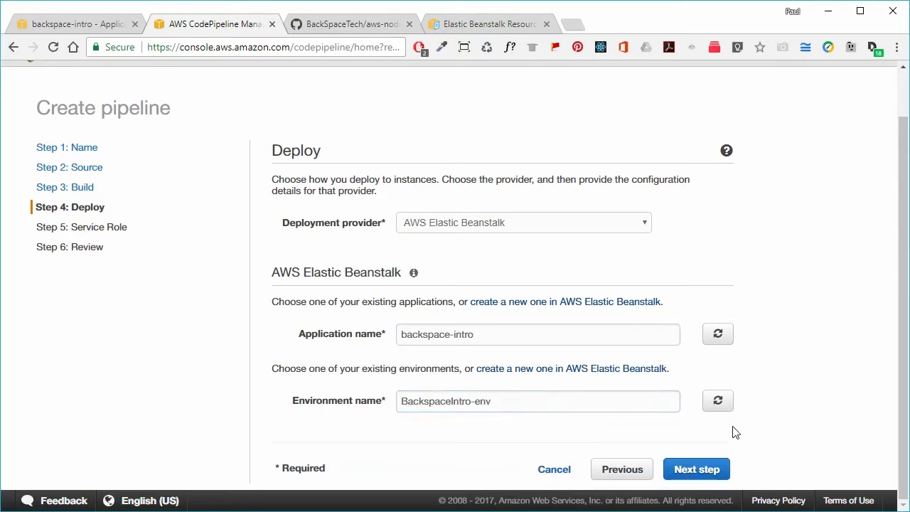
pyautogui.click(707, 475)
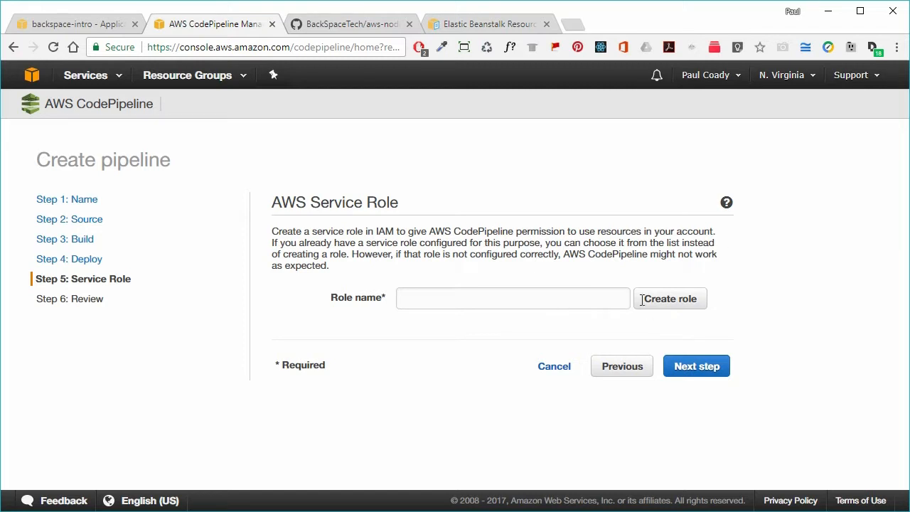
# - Create the IAM service role AWS-CodePipeline-Service after checking its policy document, allow its access, and continue to the review
pyautogui.click(678, 305)
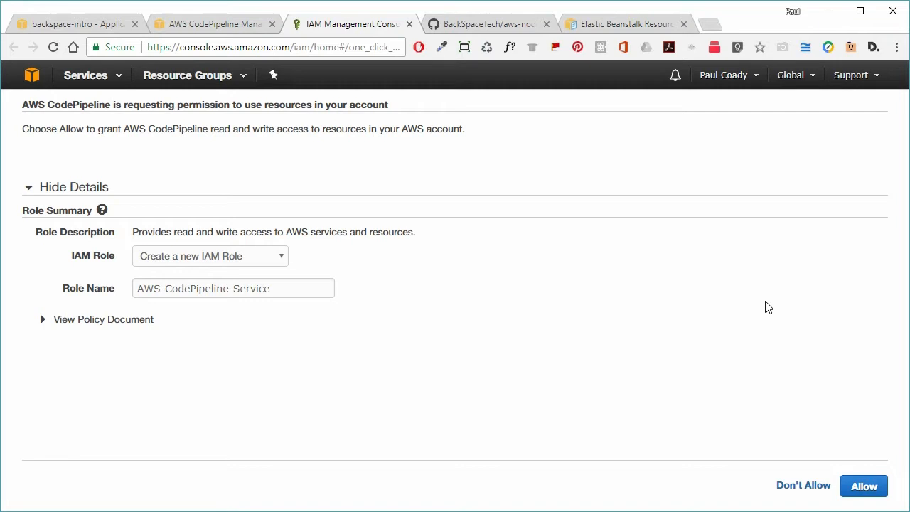
pyautogui.click(43, 320)
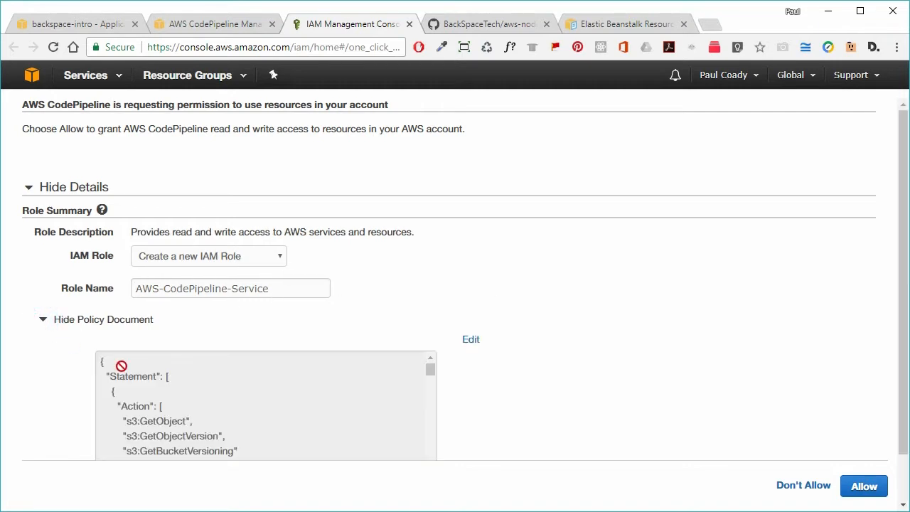
pyautogui.scroll(-1, 247, 426)
pyautogui.scroll(-3, 247, 426)
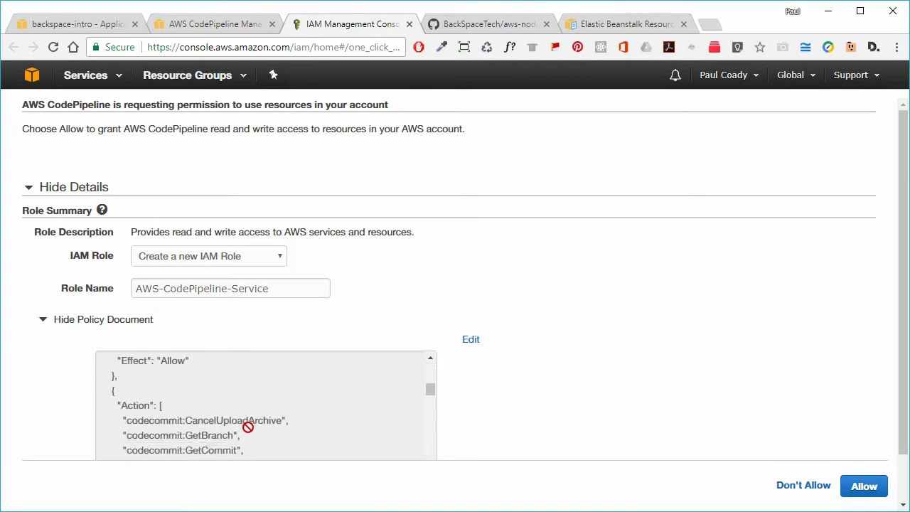
pyautogui.scroll(5, 410, 391)
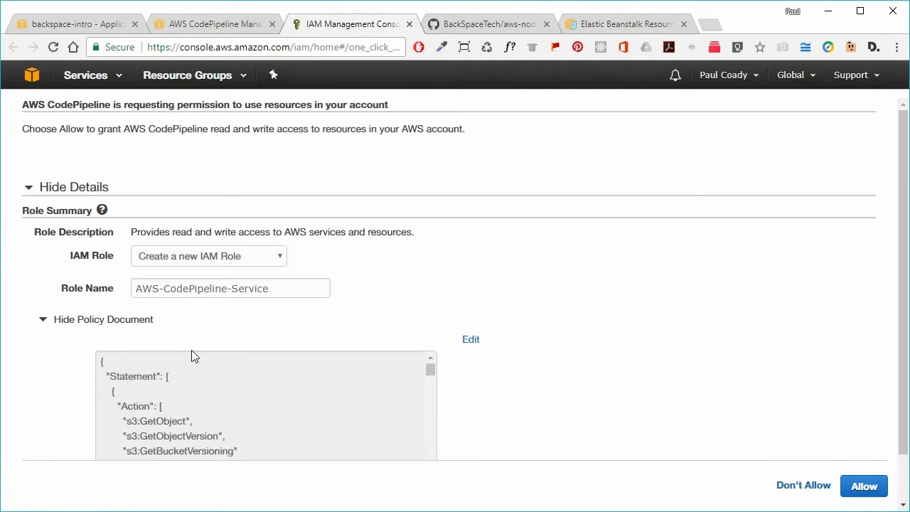
pyautogui.click(43, 321)
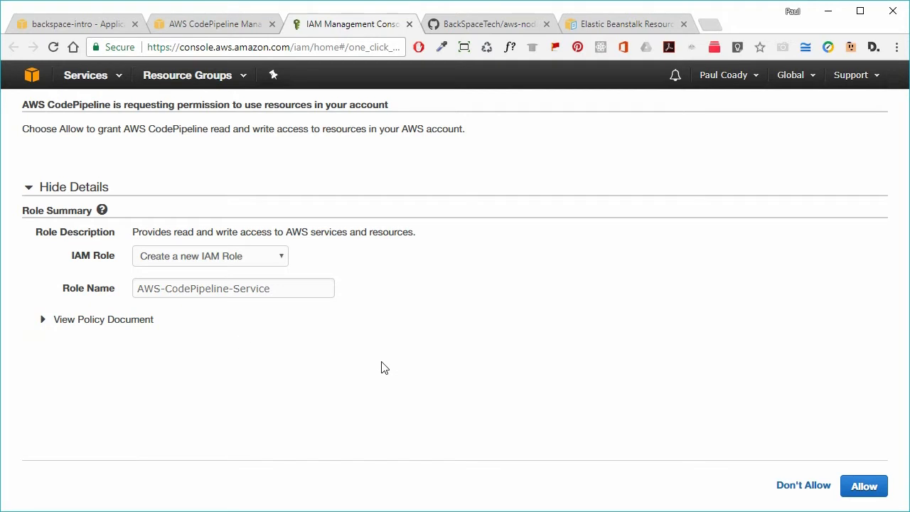
pyautogui.click(876, 486)
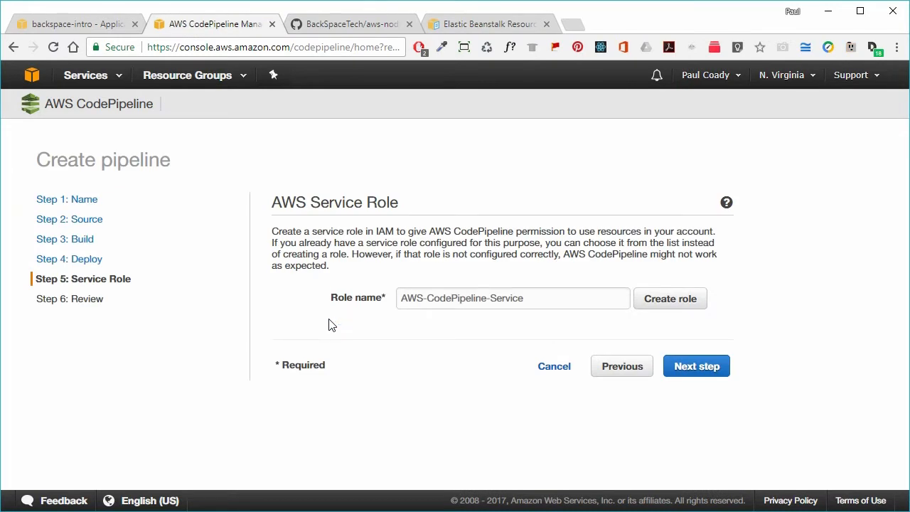
pyautogui.moveTo(543, 299); pyautogui.dragTo(419, 279)
pyautogui.click(520, 243)
pyautogui.click(697, 367)
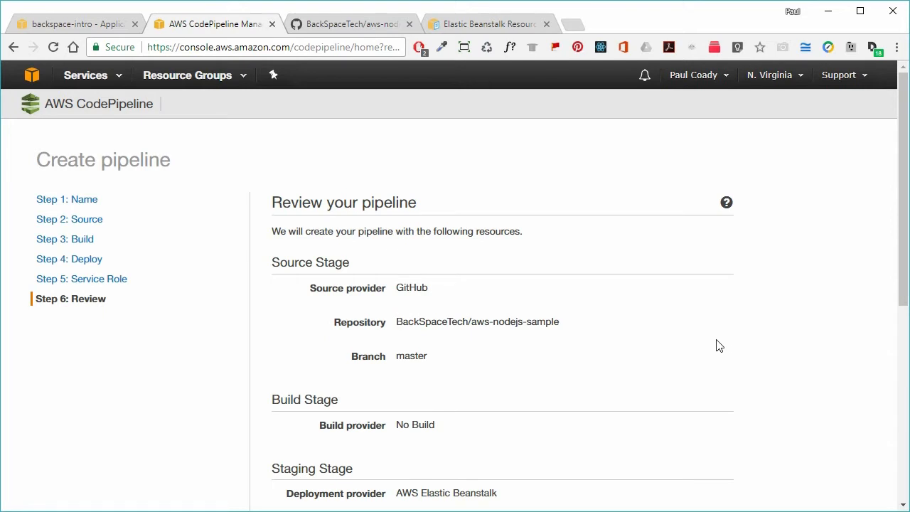
# - Review the settings, create the backspace-ci-cd pipeline, and check the progress of its Source and Staging stages
pyautogui.scroll(-1, 693, 343)
pyautogui.scroll(-5, 693, 343)
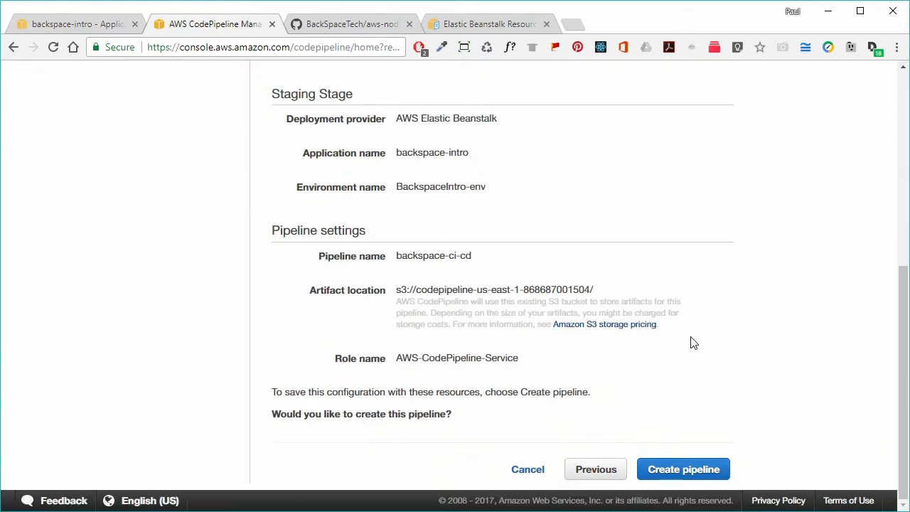
pyautogui.click(682, 469)
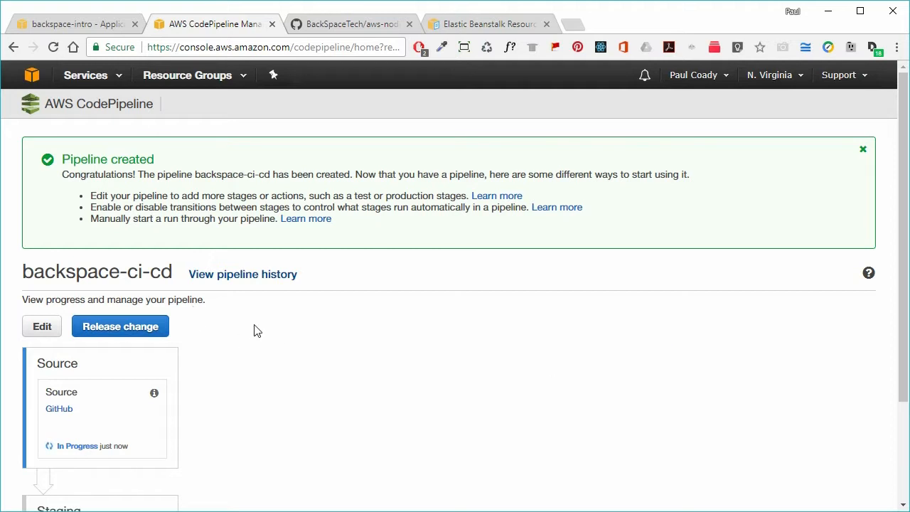
pyautogui.scroll(-2, 368, 384)
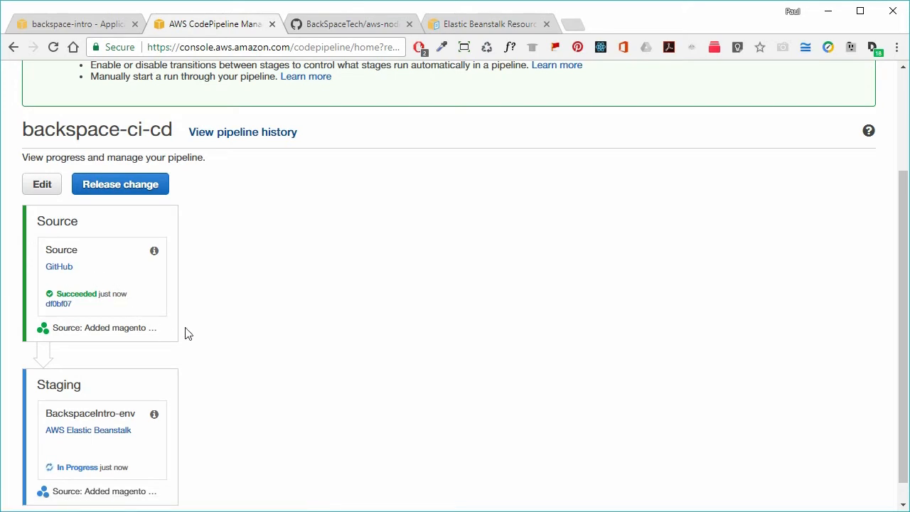
pyautogui.scroll(-1, 229, 345)
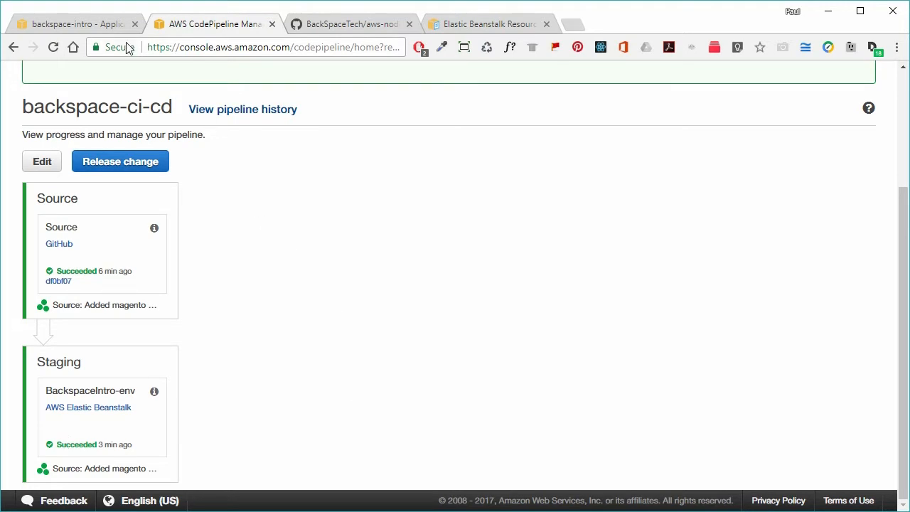
# - Refresh the backspace-intro application versions in Elastic Beanstalk and examine the label and source of the version deployed by CodePipeline
pyautogui.click(86, 24)
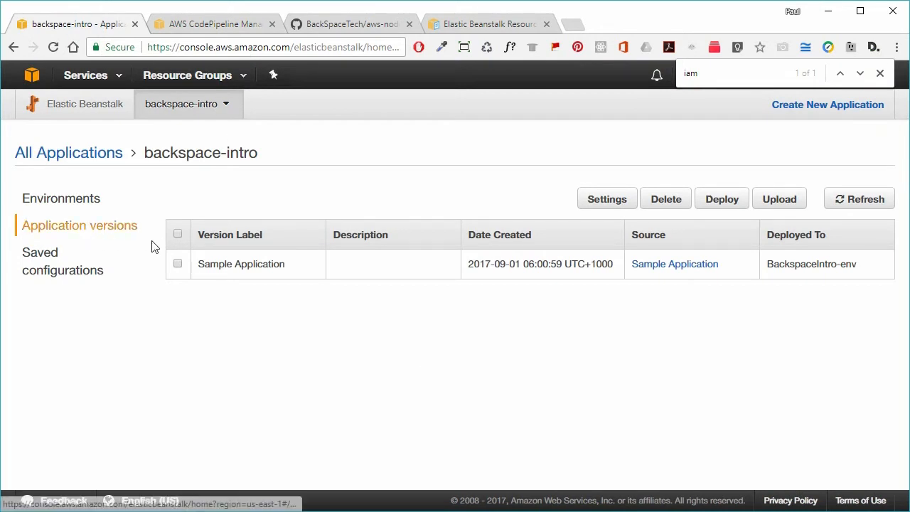
pyautogui.click(867, 202)
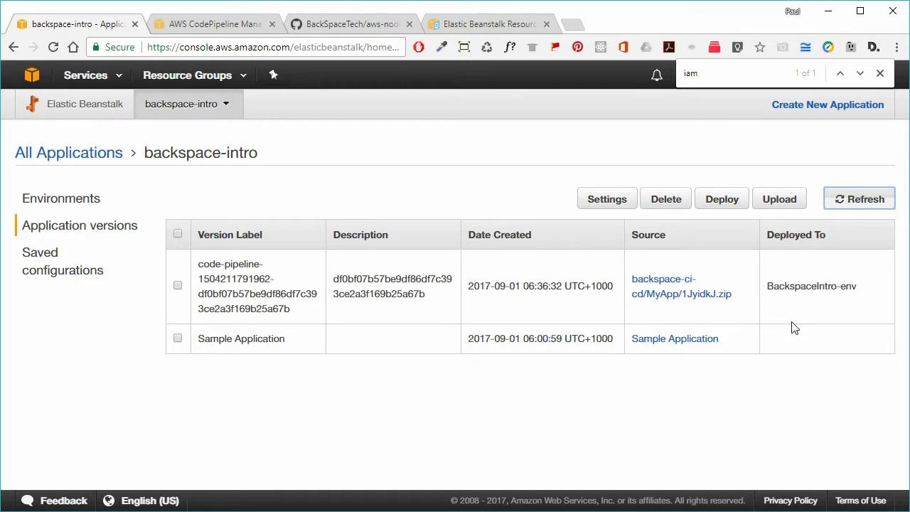
pyautogui.click(199, 262)
pyautogui.moveTo(198, 262); pyautogui.dragTo(260, 265)
pyautogui.click(680, 315)
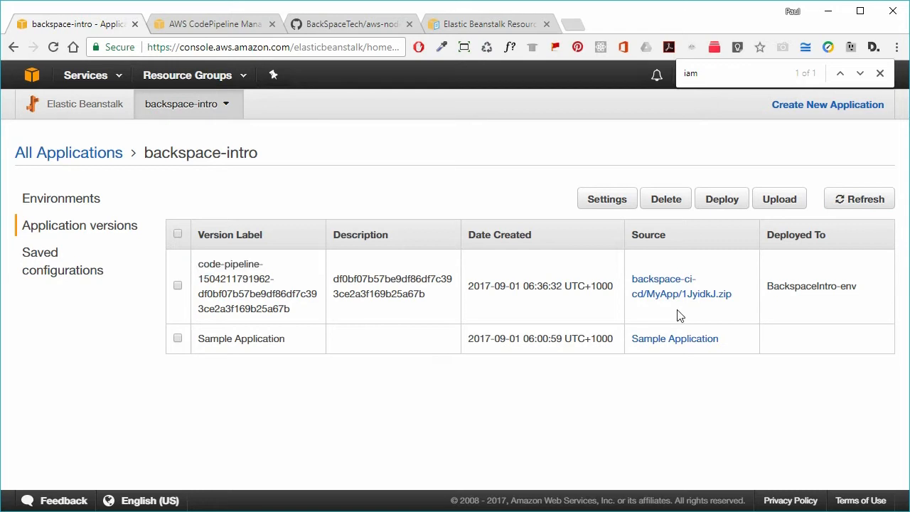
# - Open the BackspaceIntro-env environment dashboard and visit its URL to check the deployed application
pyautogui.click(66, 198)
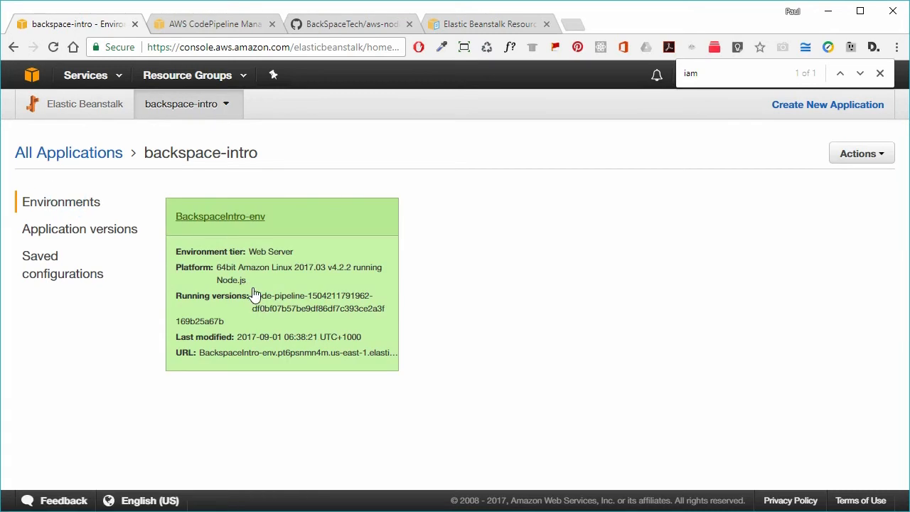
pyautogui.click(232, 218)
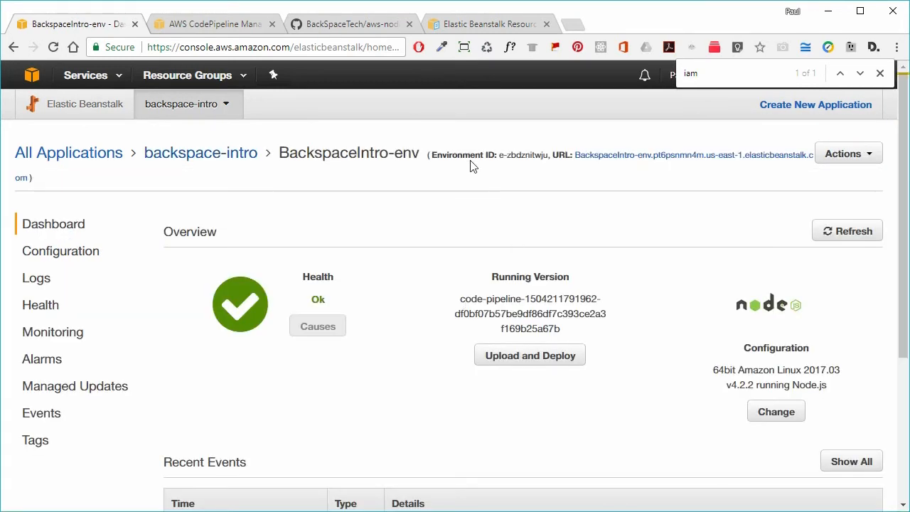
pyautogui.click(629, 156)
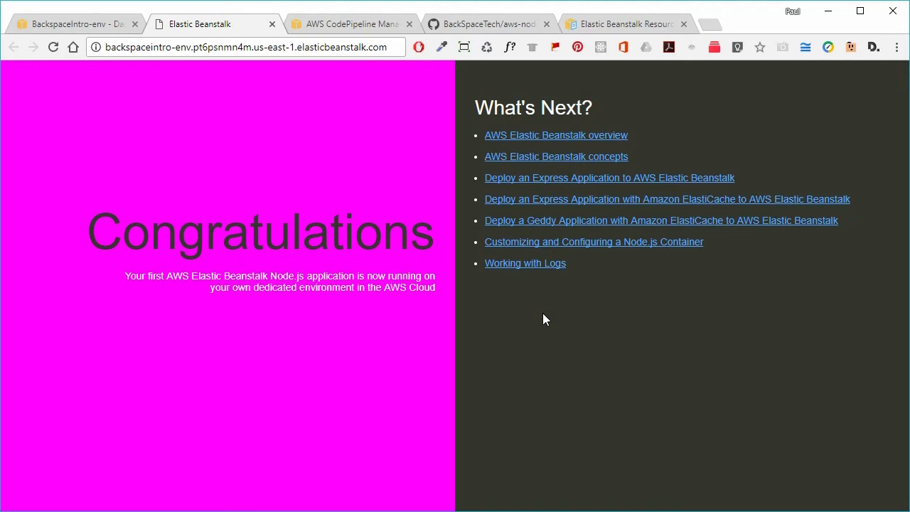
# - Open index.html of the aws-nodejs-sample repository on GitHub for editing and set the .textColumn background-color to Orange
pyautogui.click(497, 24)
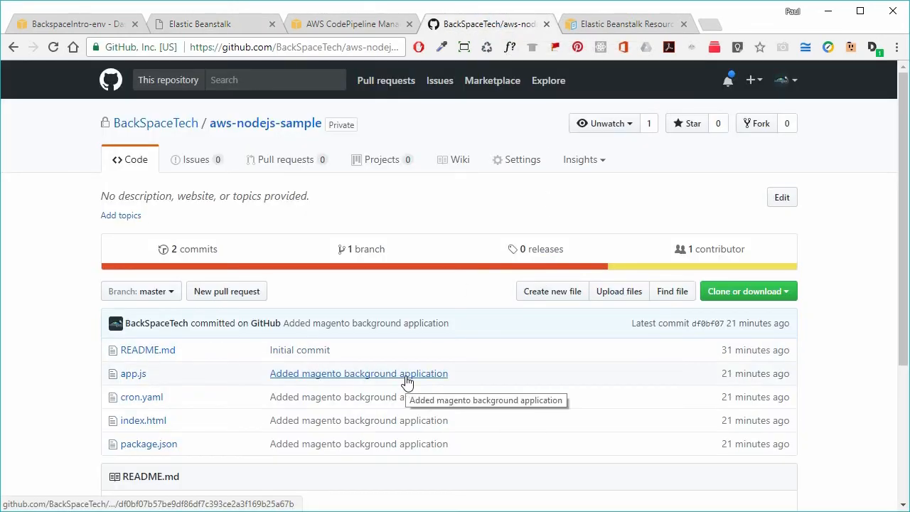
pyautogui.scroll(-2, 406, 383)
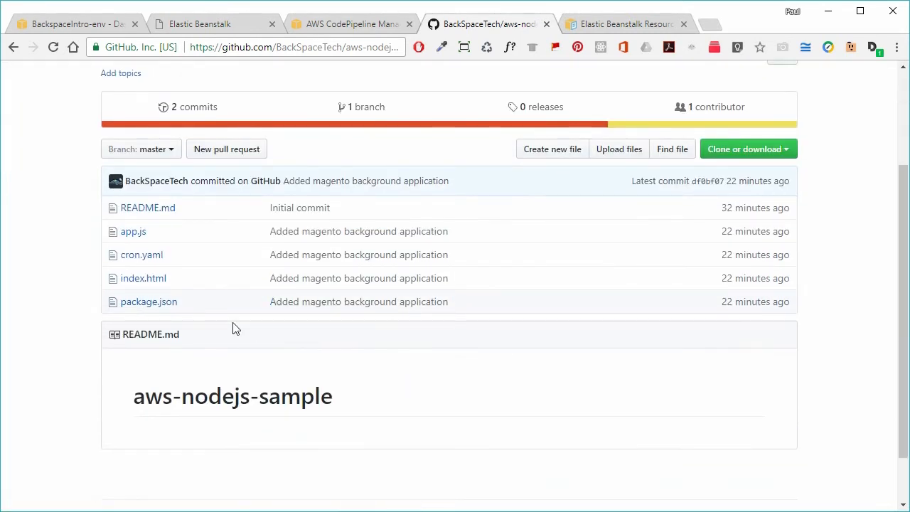
pyautogui.click(146, 280)
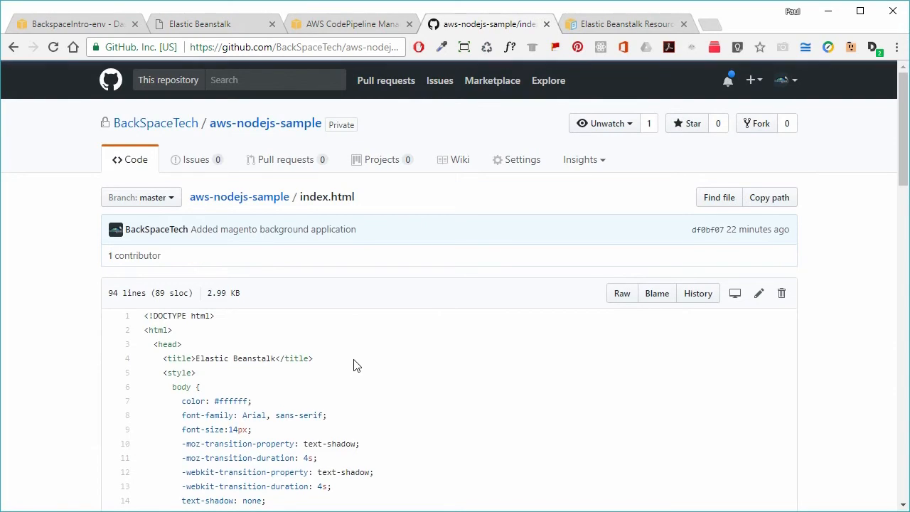
pyautogui.click(759, 296)
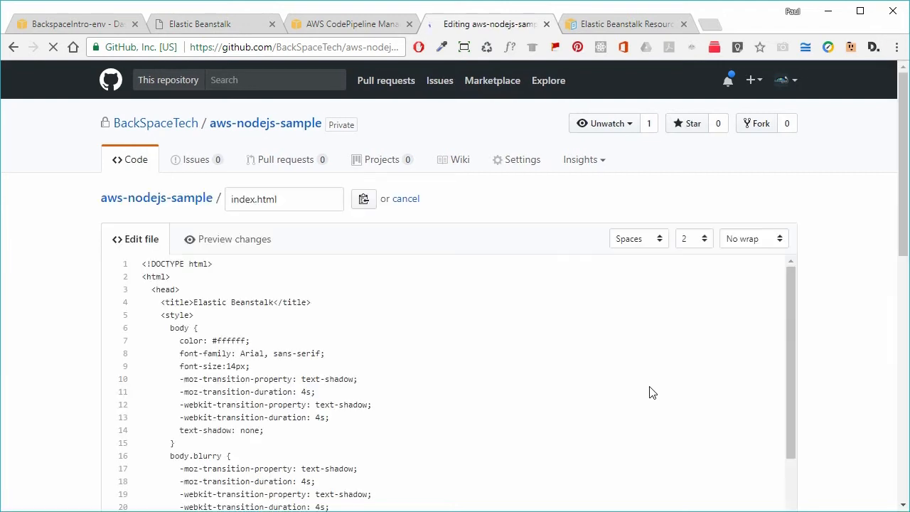
pyautogui.scroll(-3, 647, 391)
pyautogui.scroll(-2, 643, 388)
pyautogui.doubleClick(275, 382)
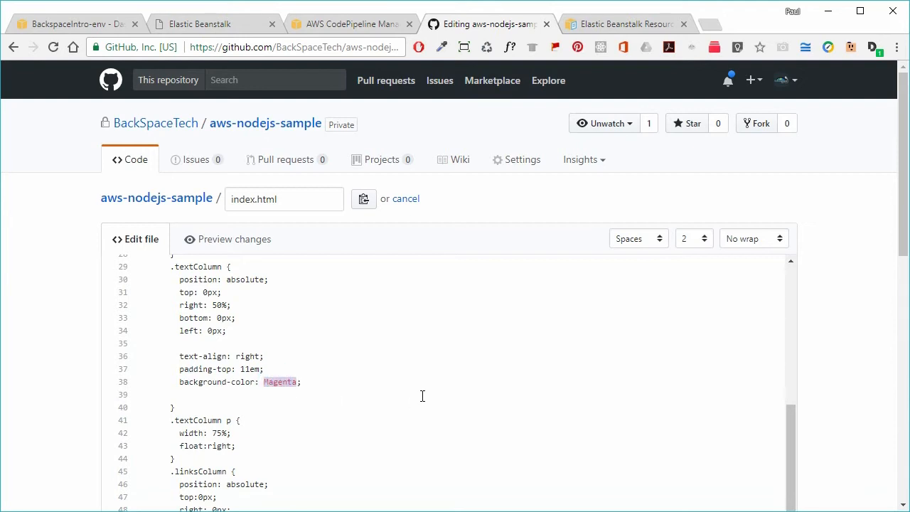
pyautogui.write('Orange')
# - Commit the index.html edit directly to the master branch with the message "Changed background to orange"
pyautogui.scroll(-5, 843, 372)
pyautogui.scroll(-2, 844, 373)
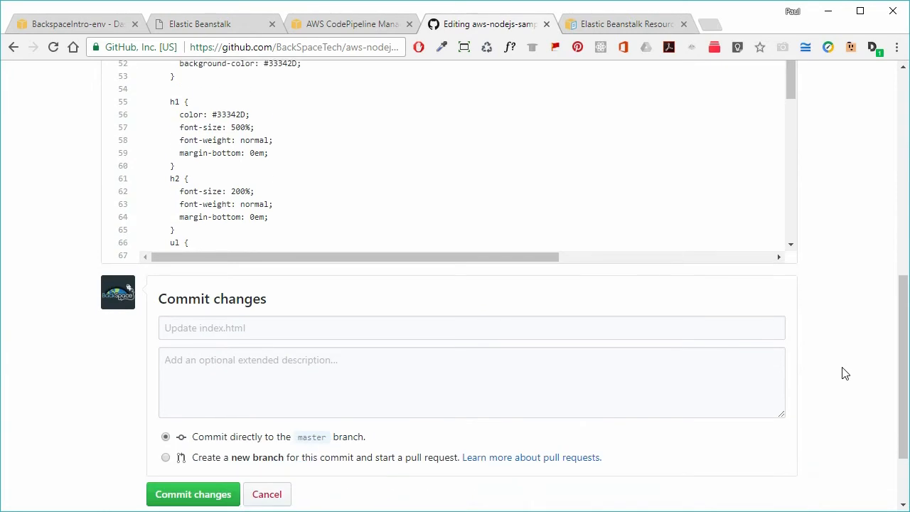
pyautogui.click(202, 327)
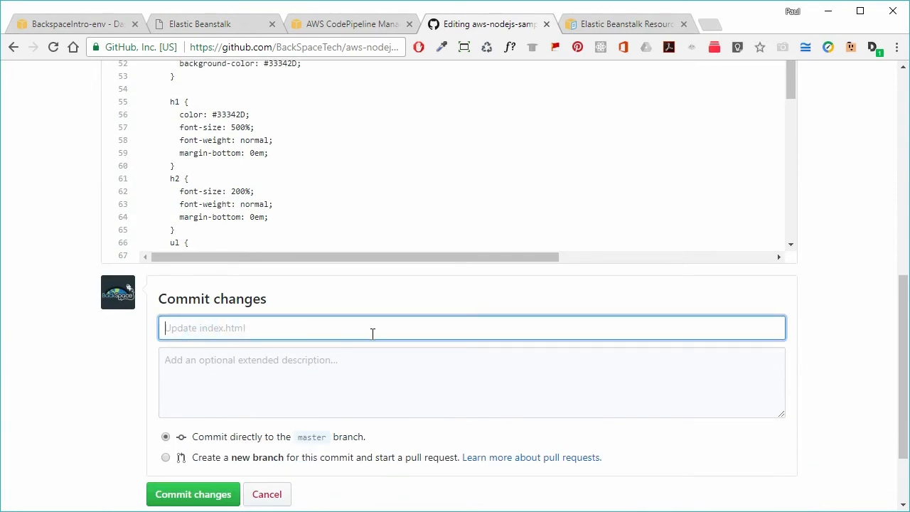
pyautogui.write('Changed background to orange')
pyautogui.scroll(-2, 398, 359)
pyautogui.click(227, 395)
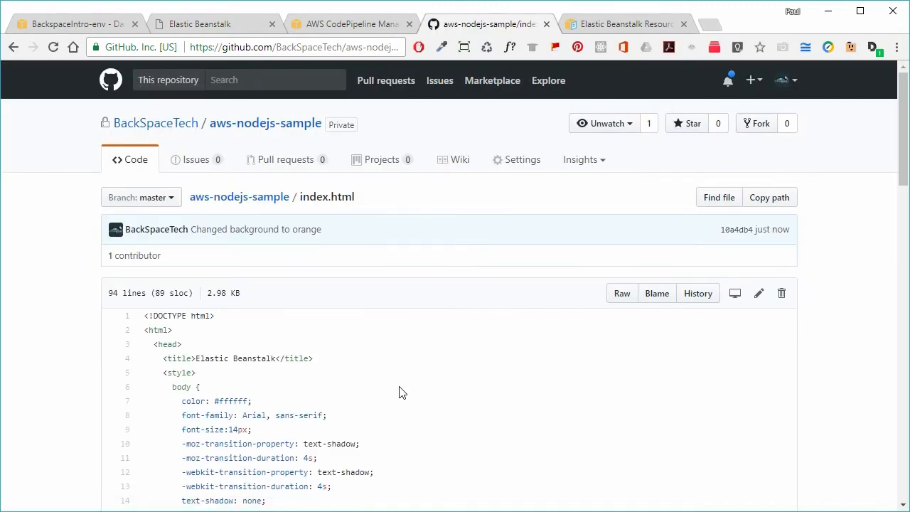
# - Examine the .textColumn background-color line in the committed index.html
pyautogui.scroll(-5, 401, 392)
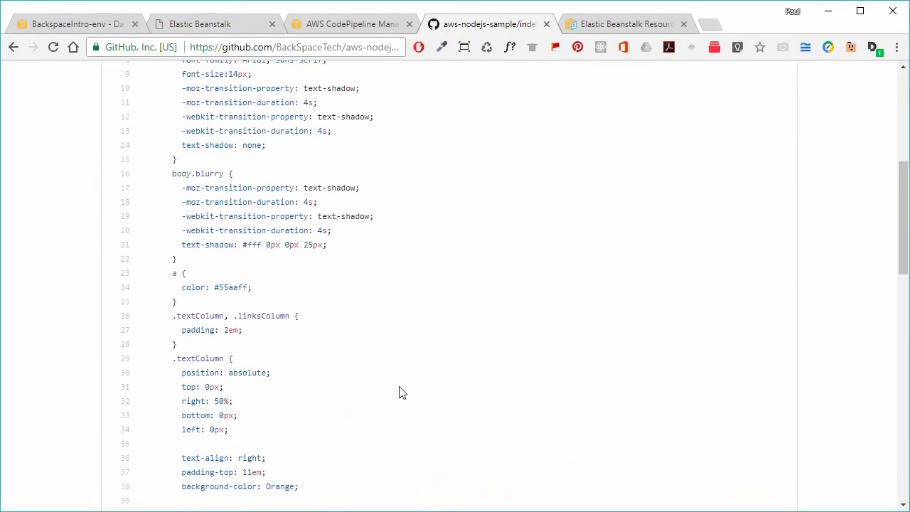
pyautogui.scroll(-2, 400, 392)
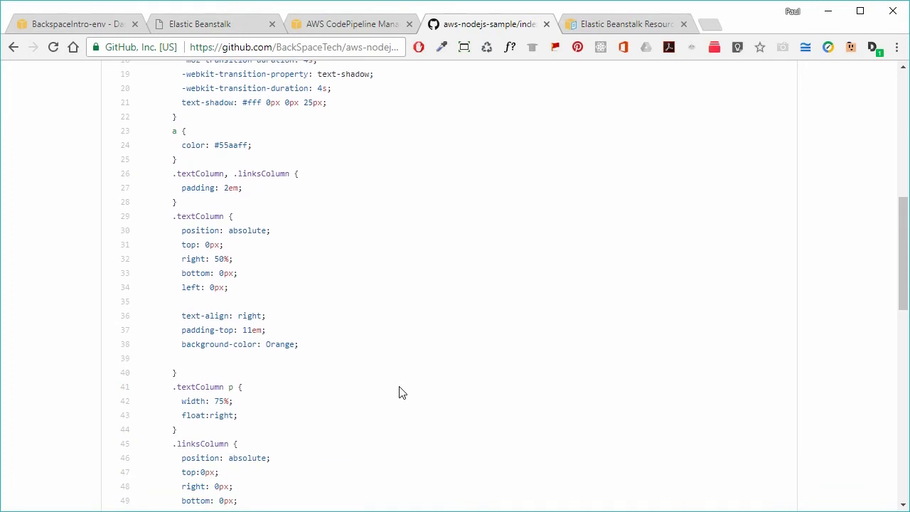
pyautogui.click(284, 346)
pyautogui.doubleClick(285, 345)
pyautogui.click(357, 356)
pyautogui.scroll(7, 363, 359)
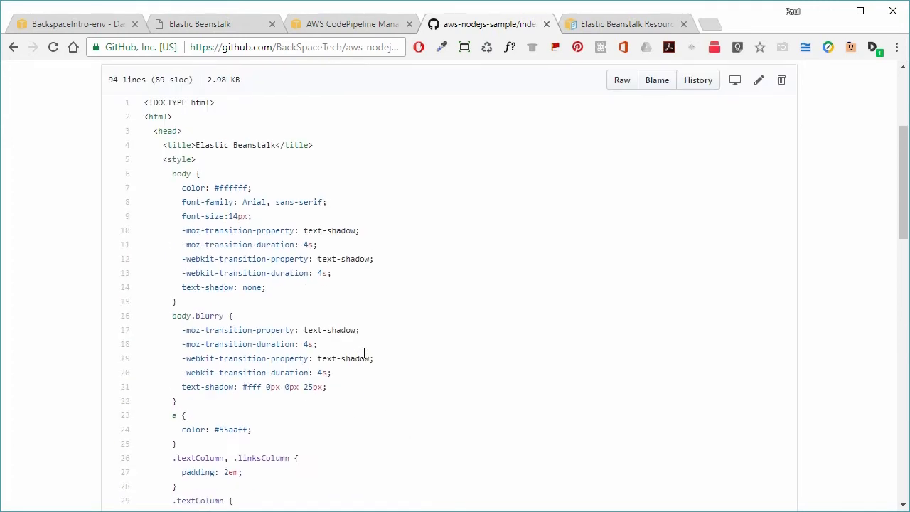
pyautogui.click(396, 196)
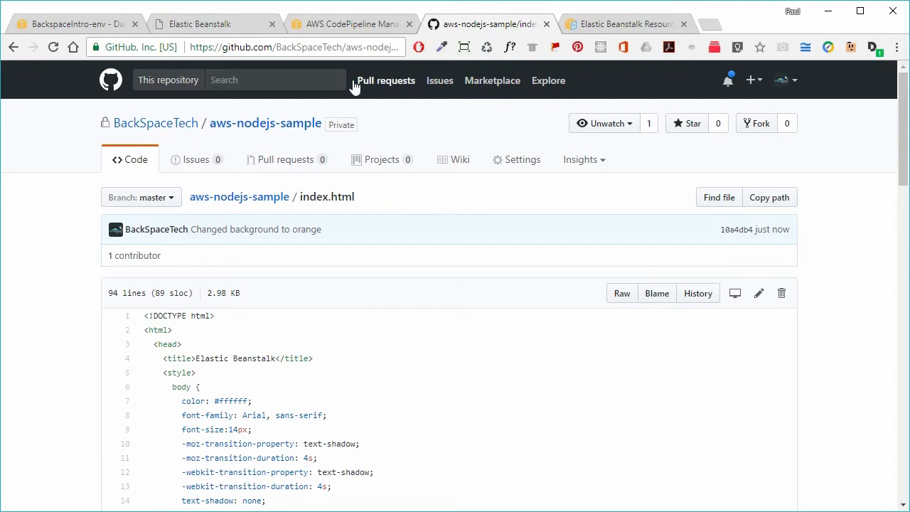
# - Check the progress of the Source and Staging stages of the backspace-ci-cd pipeline in AWS CodePipeline
pyautogui.click(349, 24)
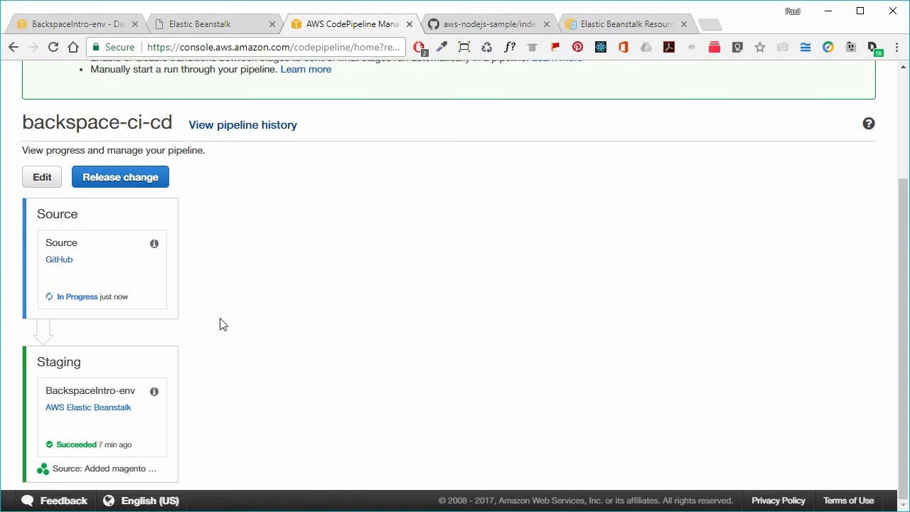
pyautogui.scroll(2, 221, 325)
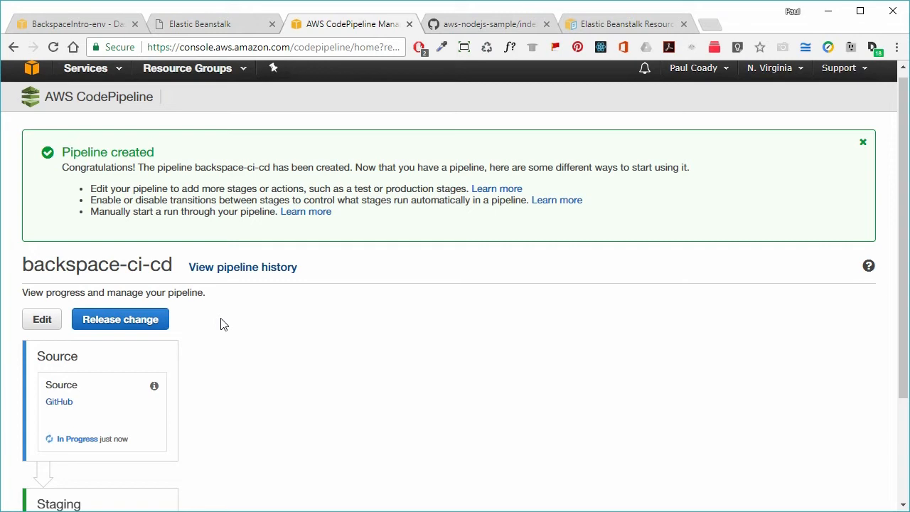
pyautogui.scroll(-2, 270, 380)
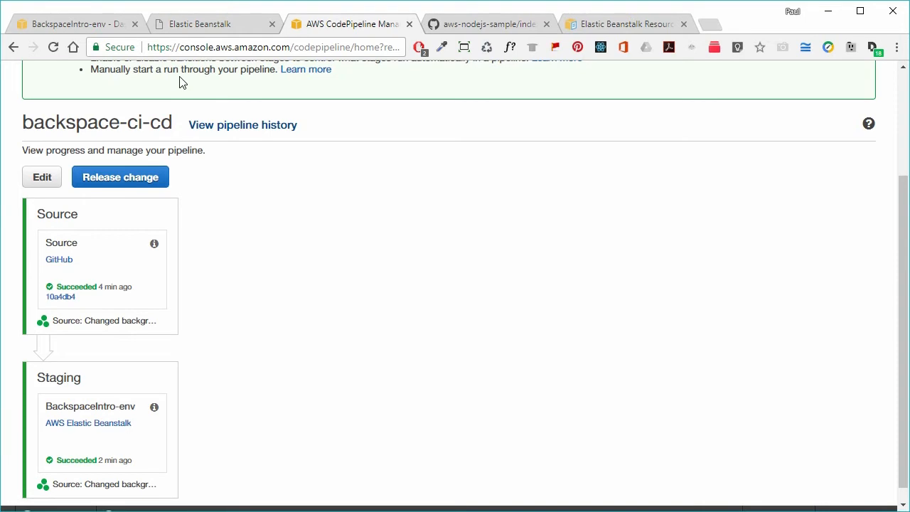
# - Examine the backspace-intro application versions in Elastic Beanstalk and check which environment the newest version is deployed to
pyautogui.click(90, 27)
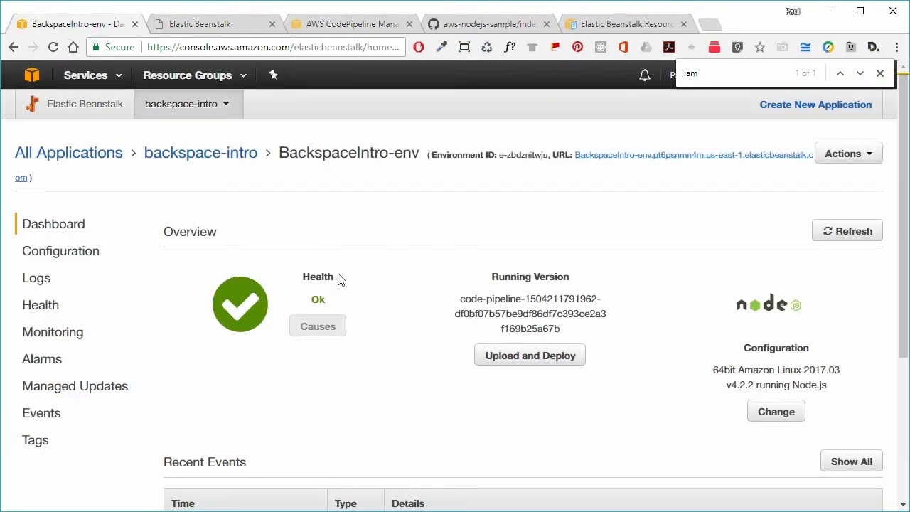
pyautogui.click(209, 155)
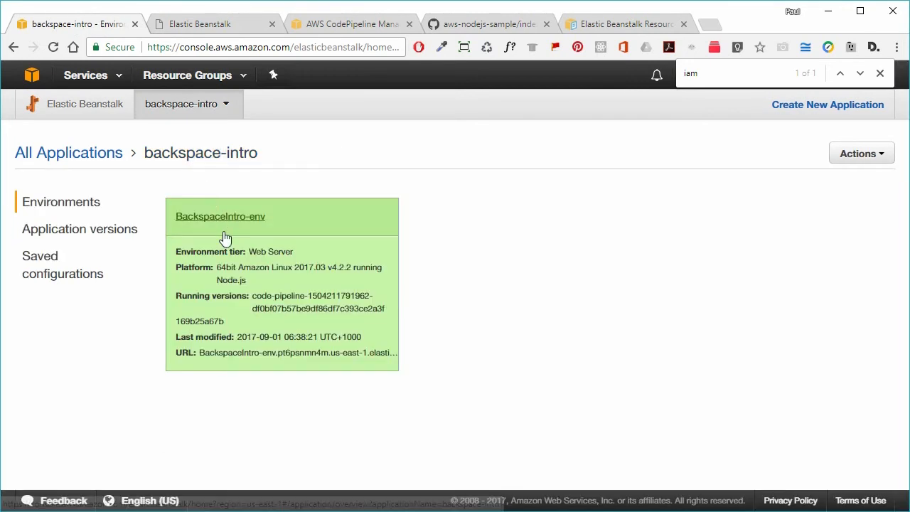
pyautogui.click(94, 230)
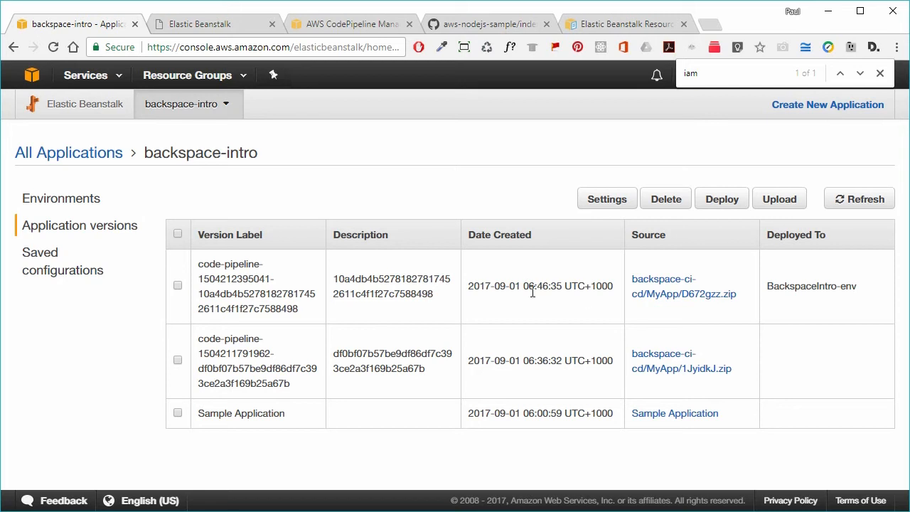
pyautogui.moveTo(878, 285); pyautogui.dragTo(769, 285)
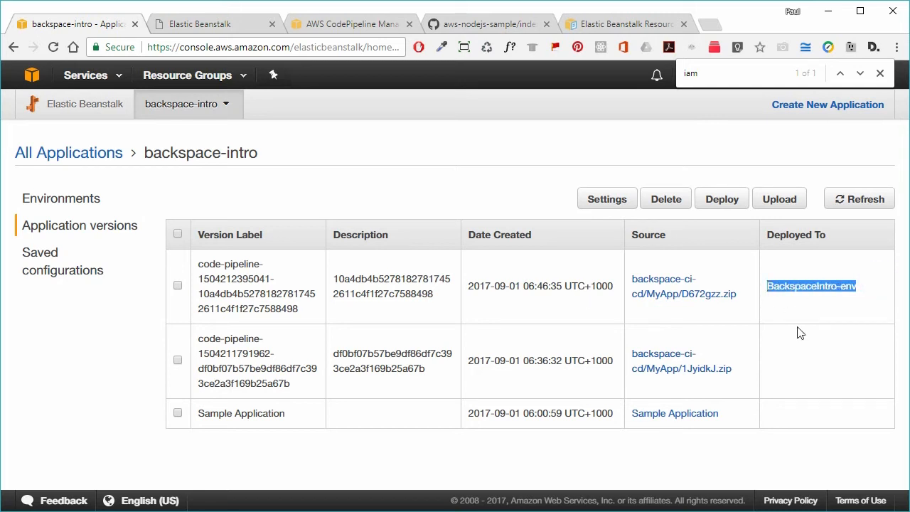
pyautogui.click(851, 334)
# - Visit the BackspaceIntro-env URL from its dashboard to check the updated application, and close both application pages
pyautogui.click(60, 206)
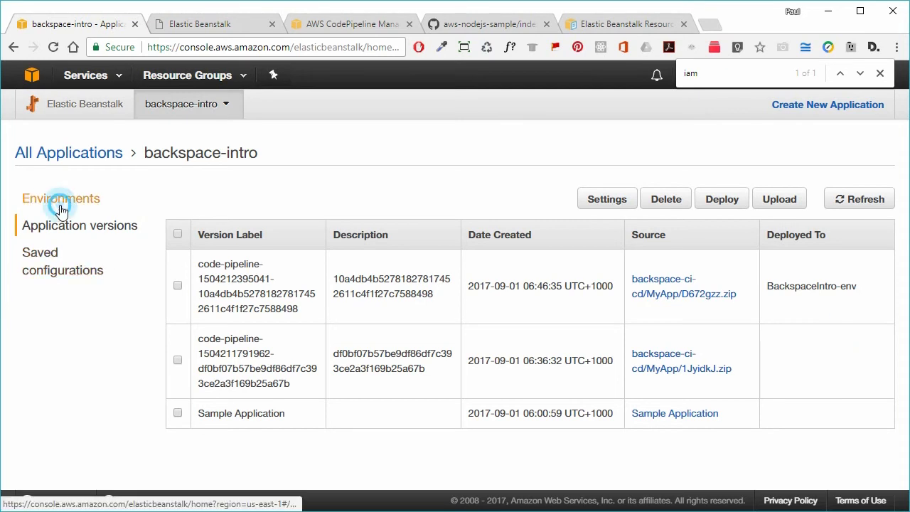
pyautogui.click(226, 216)
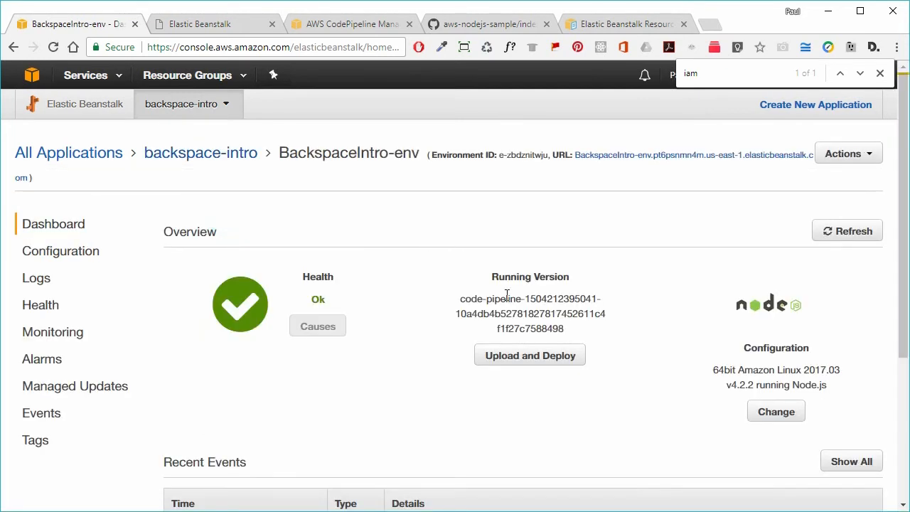
pyautogui.click(656, 157)
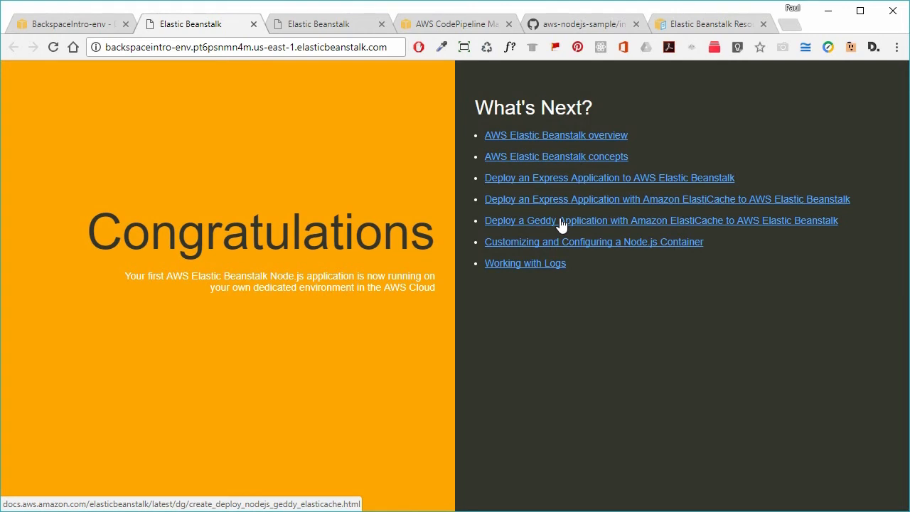
pyautogui.click(254, 25)
pyautogui.click(224, 24)
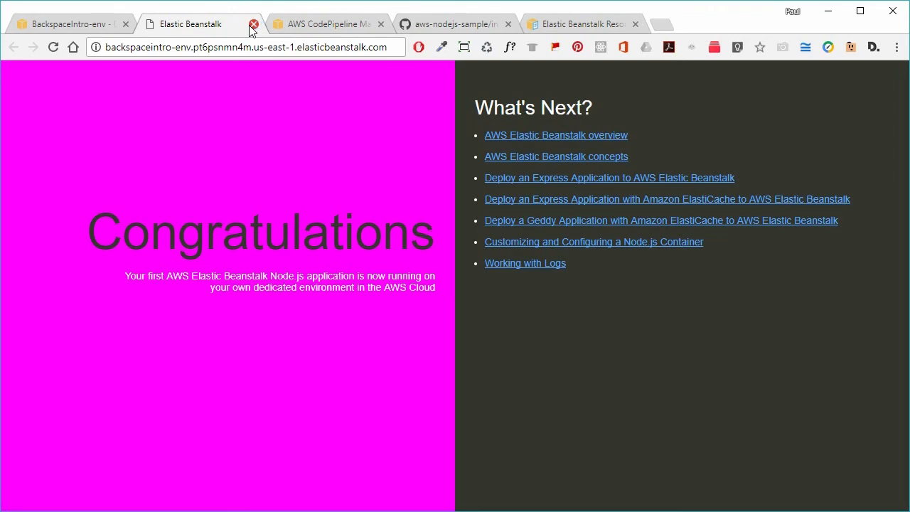
pyautogui.click(253, 24)
pyautogui.click(86, 23)
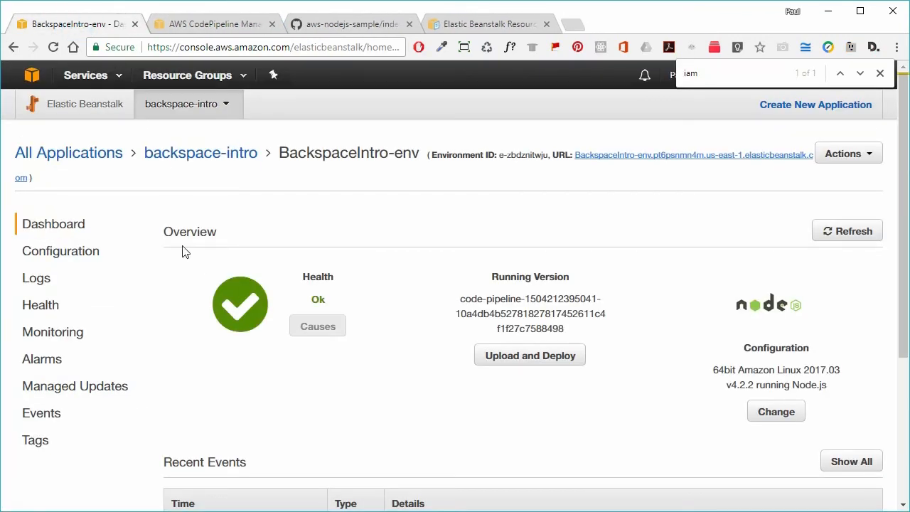
pyautogui.click(207, 154)
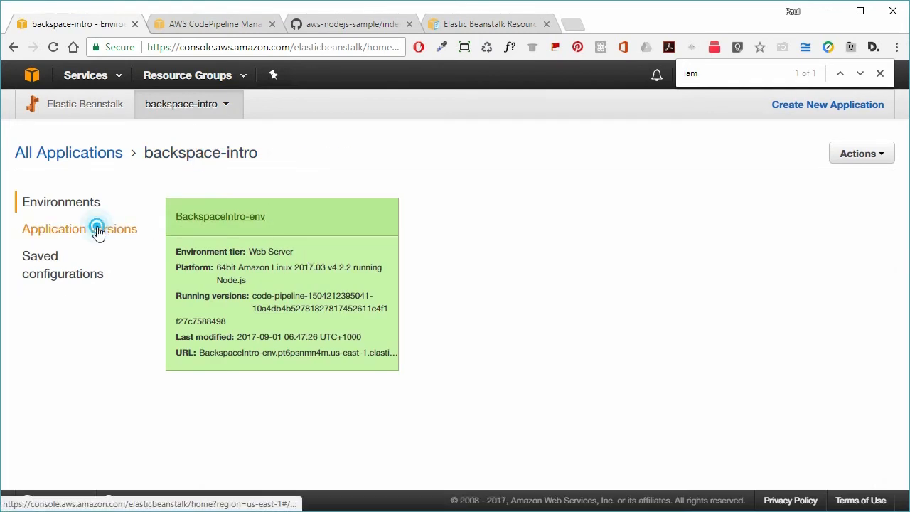
pyautogui.click(98, 232)
pyautogui.click(178, 361)
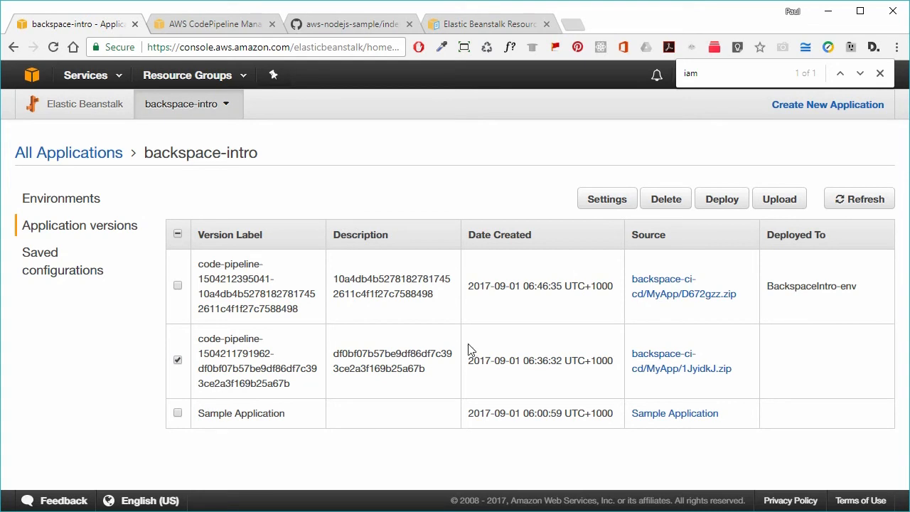
pyautogui.click(722, 199)
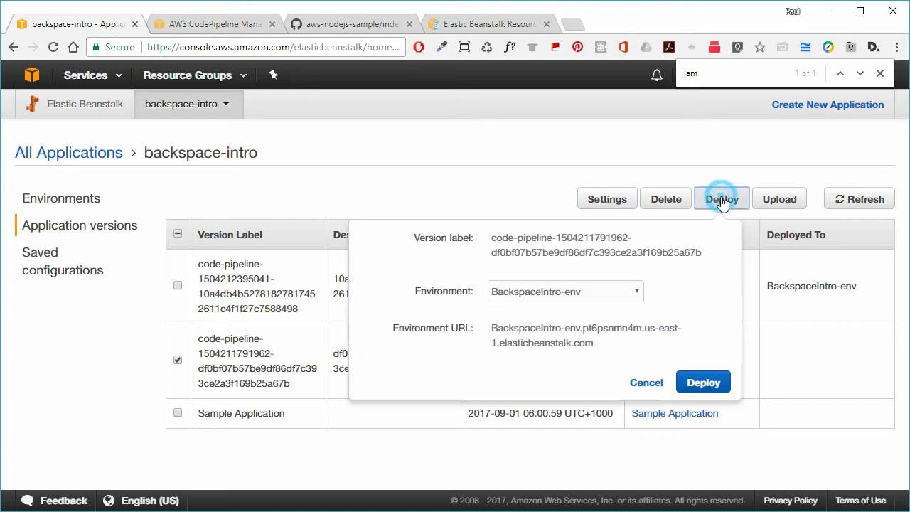
pyautogui.click(692, 385)
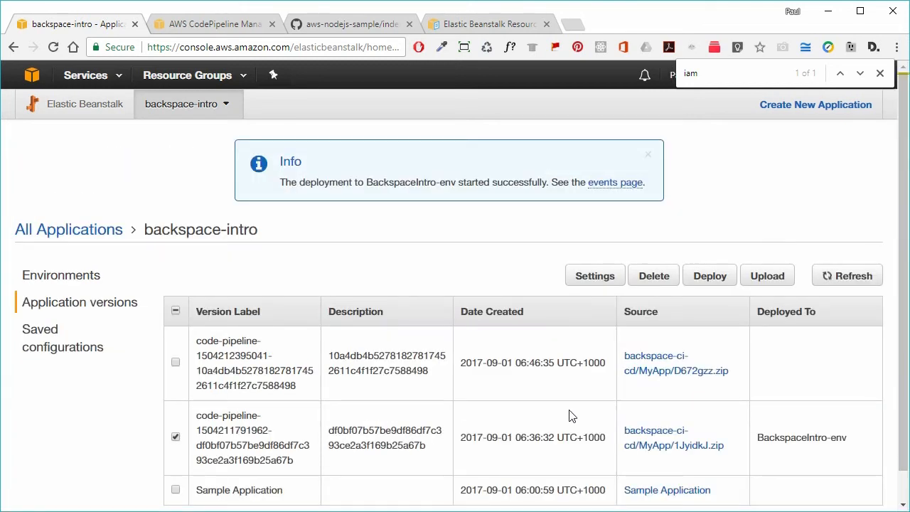
# - Check the deployment events of BackspaceIntro-env and visit the environment's URL to verify the redeployed version
pyautogui.click(616, 186)
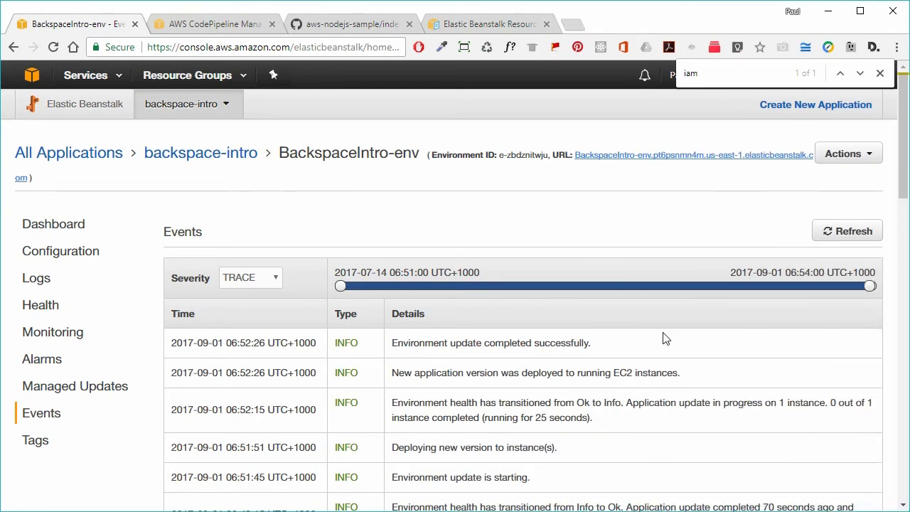
pyautogui.moveTo(597, 344); pyautogui.dragTo(399, 343)
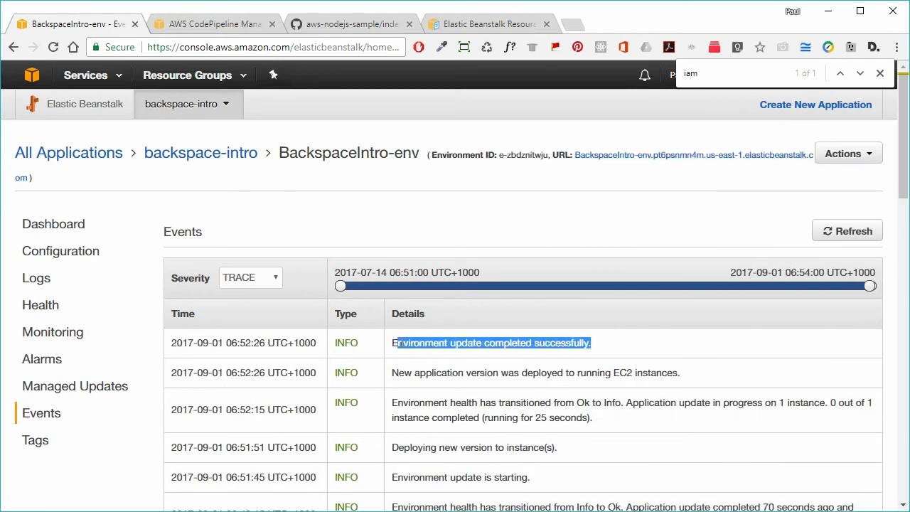
pyautogui.click(466, 367)
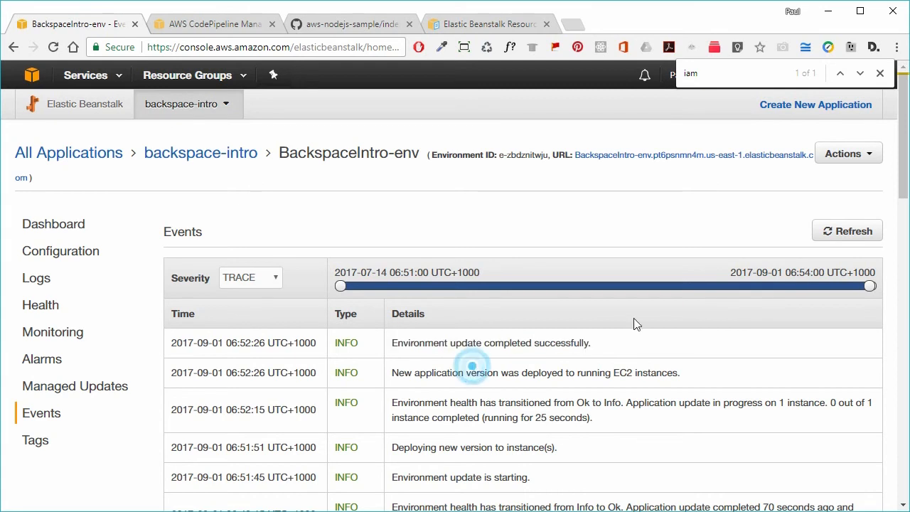
pyautogui.click(610, 156)
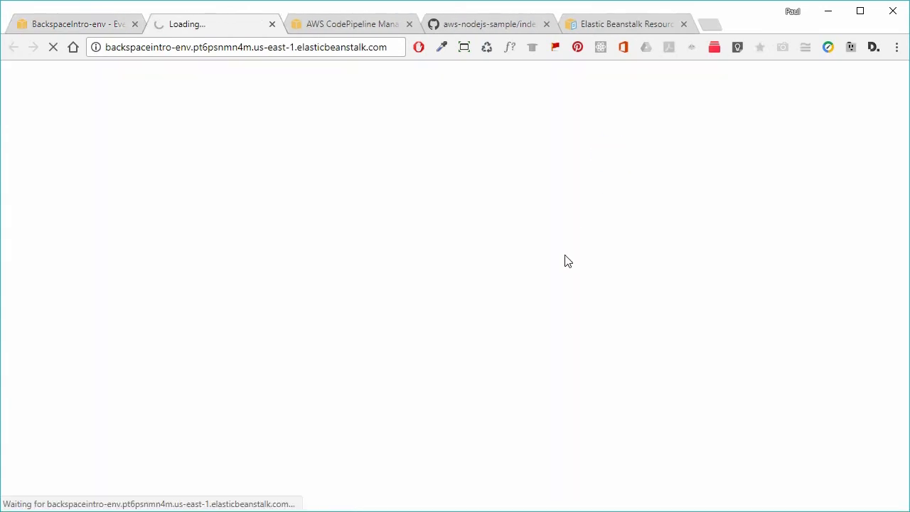